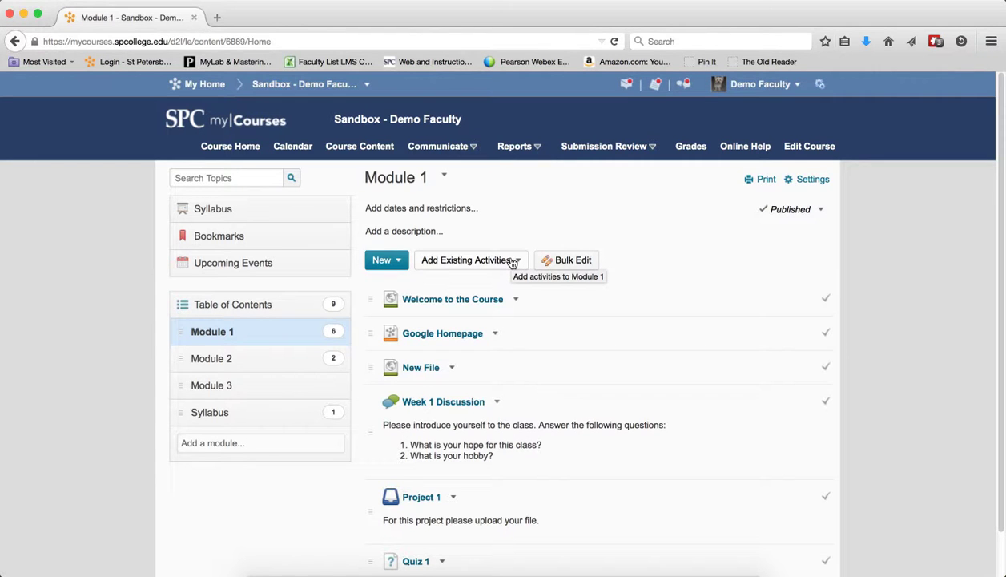
Step: Check which submission types Submission Review offers, scrolling through the course page
left_click(641, 147)
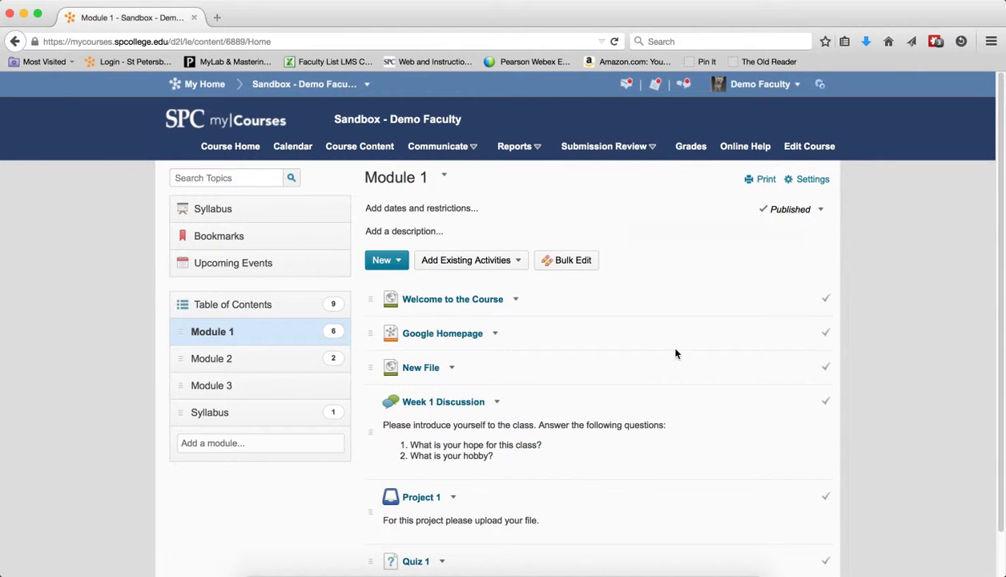
scroll(660, 378, "down", 1)
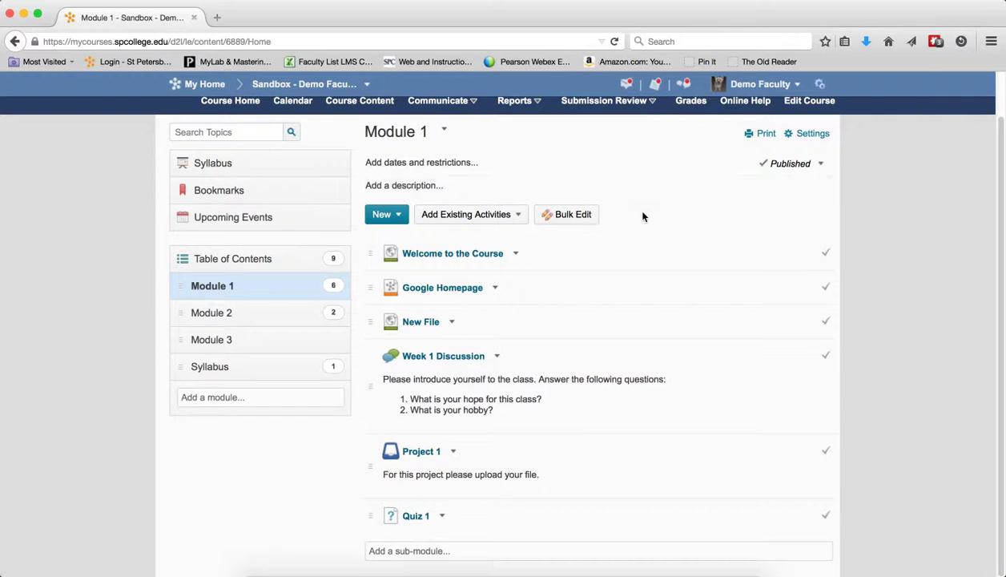
scroll(644, 217, "up", 1)
scroll(644, 217, "up", 1)
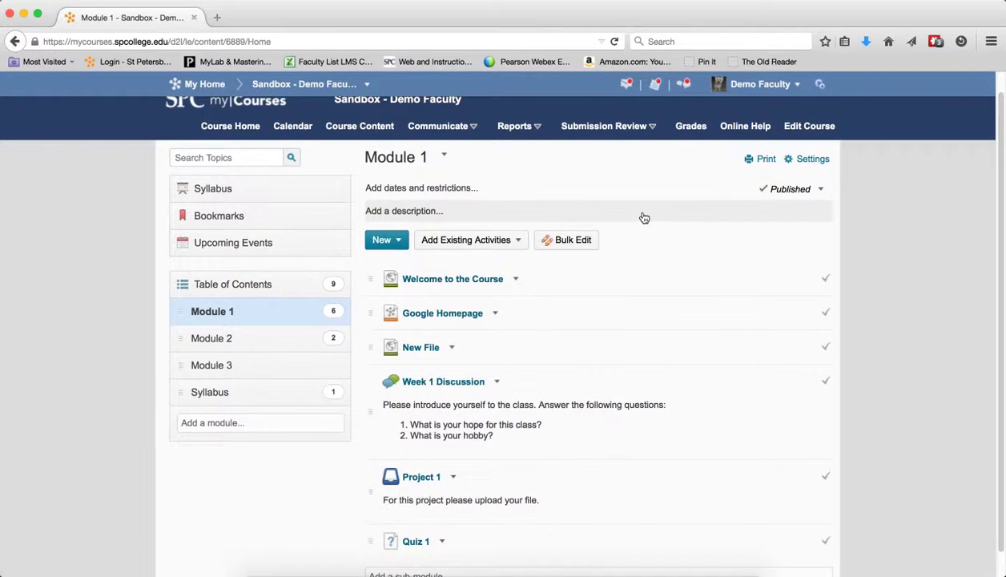
scroll(643, 216, "up", 1)
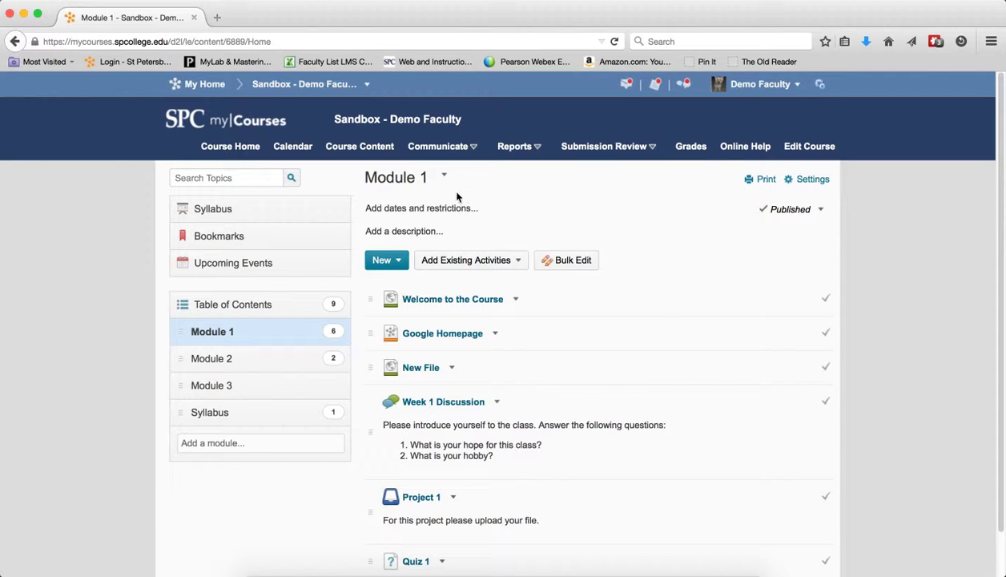
Step: Switch Module 1's status from Published to Draft
left_click(805, 215)
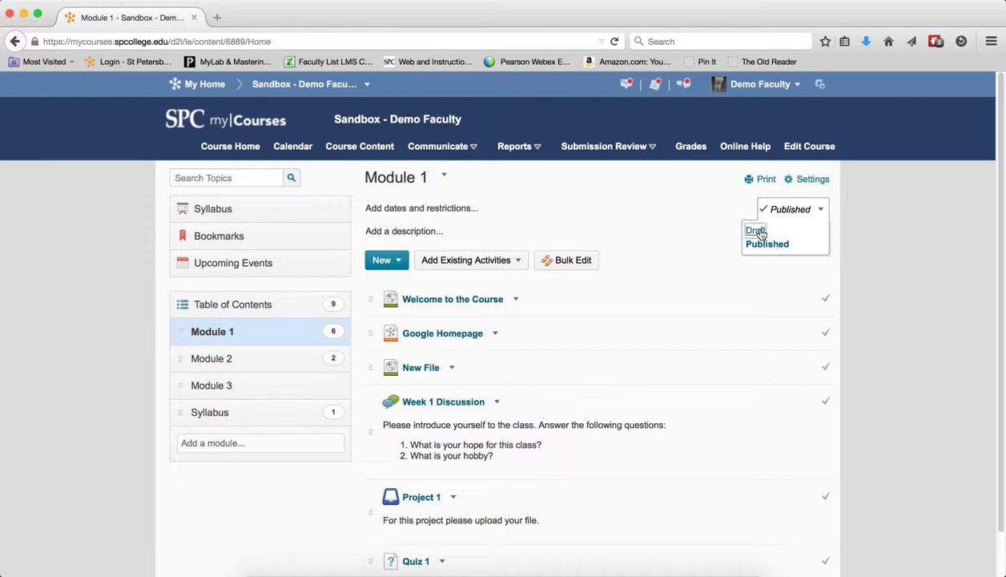
left_click(752, 228)
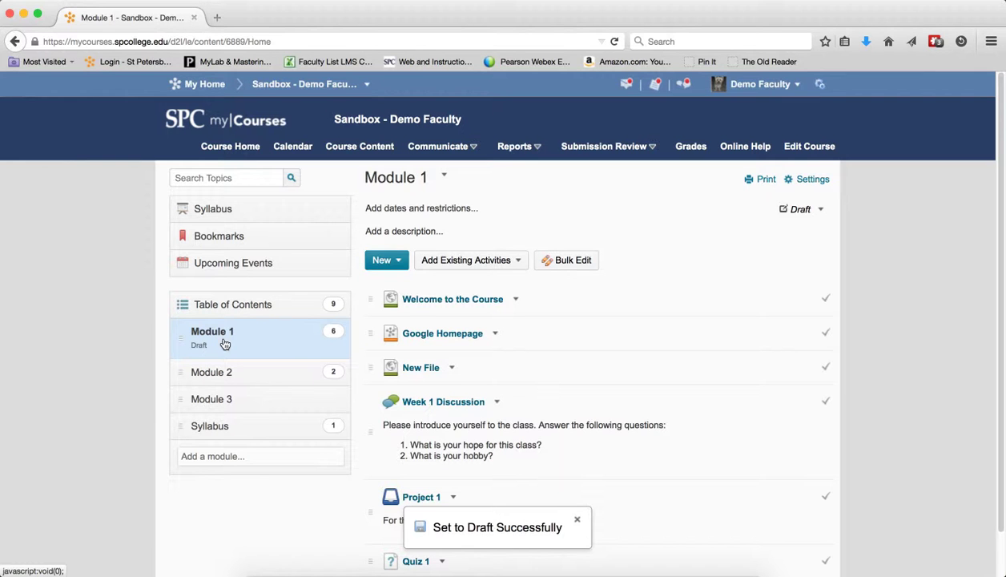
left_click(796, 86)
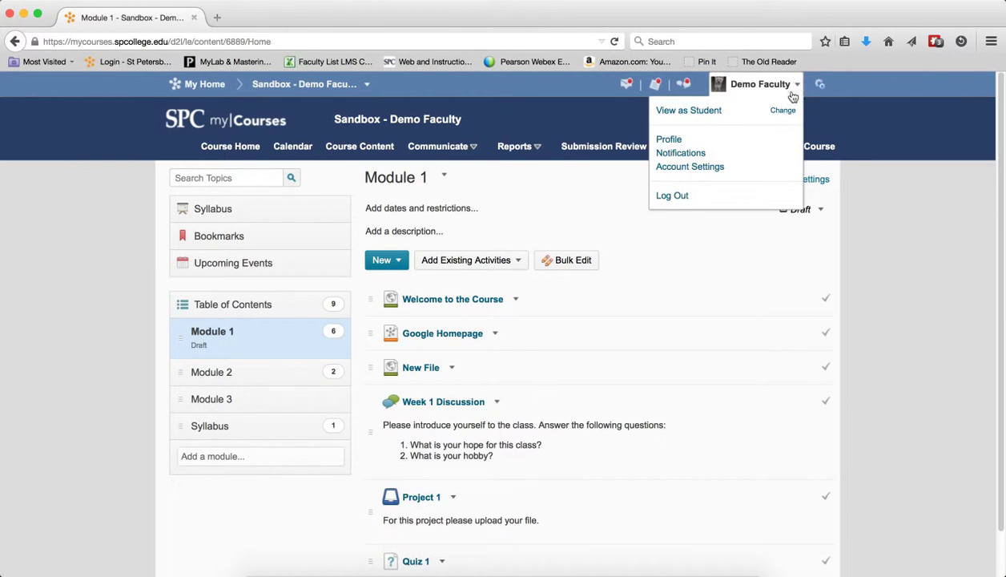
Step: Preview the course as a student and open Course Content to confirm Module 1 is gone
left_click(694, 112)
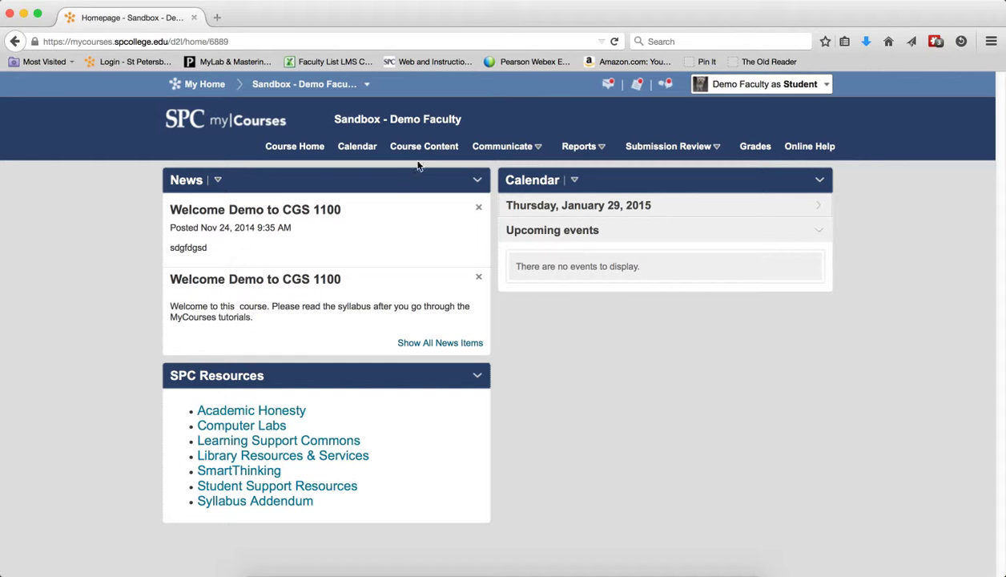
left_click(420, 149)
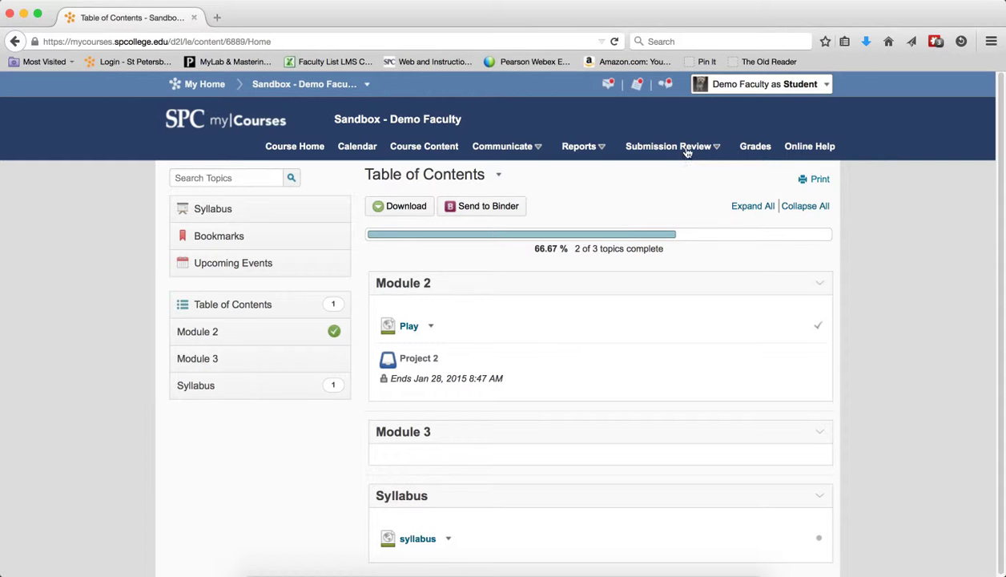
left_click(687, 149)
left_click(663, 171)
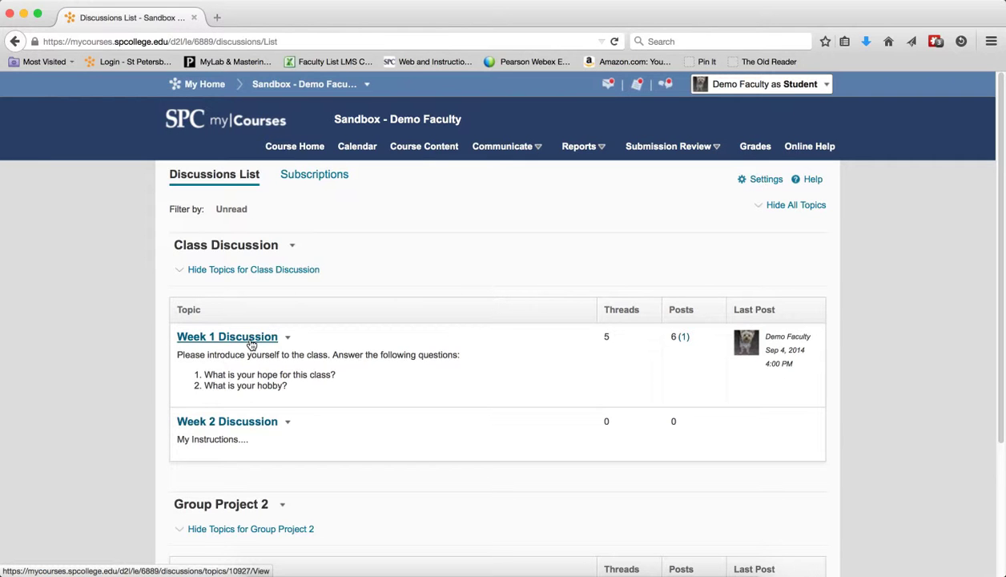
left_click(712, 148)
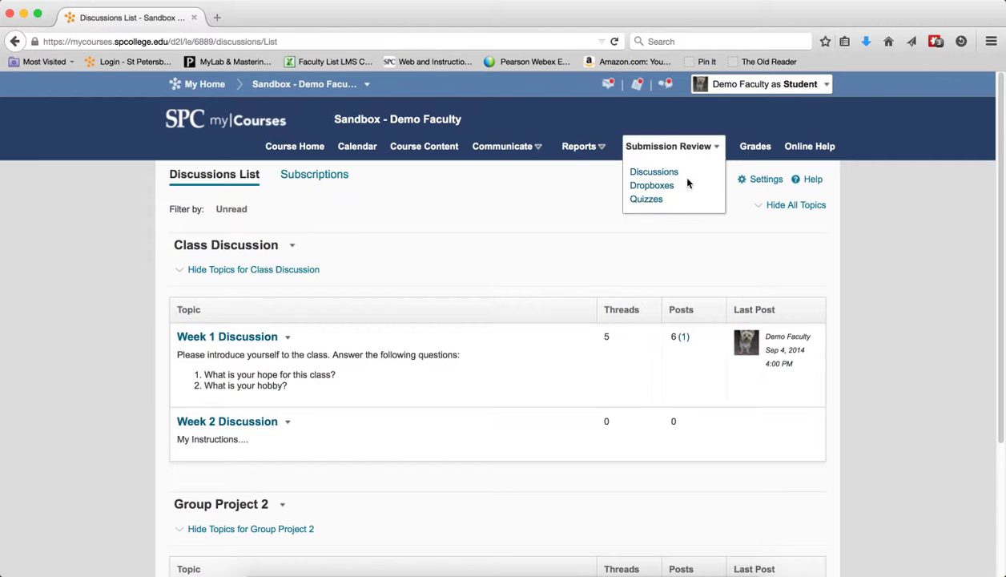
left_click(672, 189)
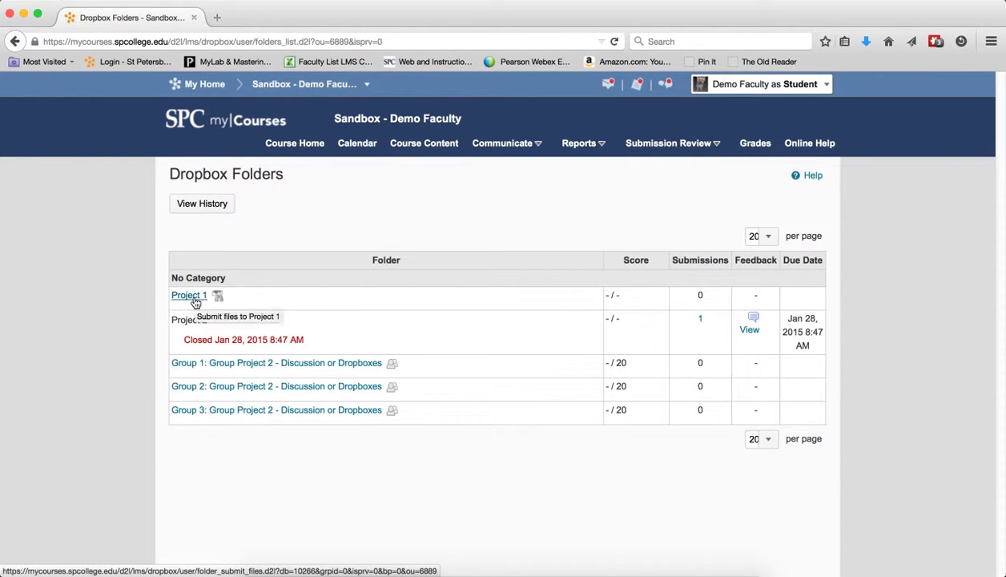
left_click(665, 147)
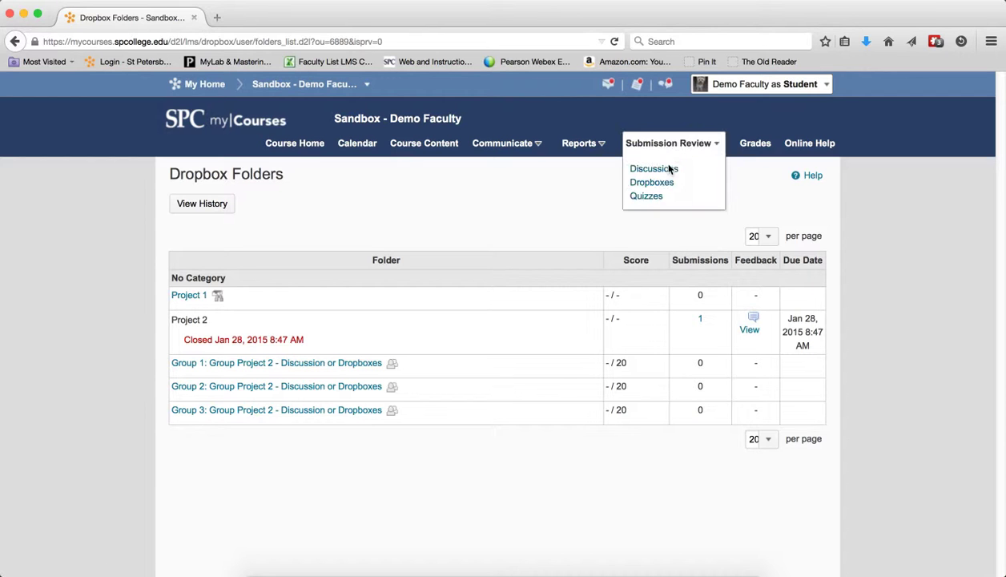
left_click(646, 197)
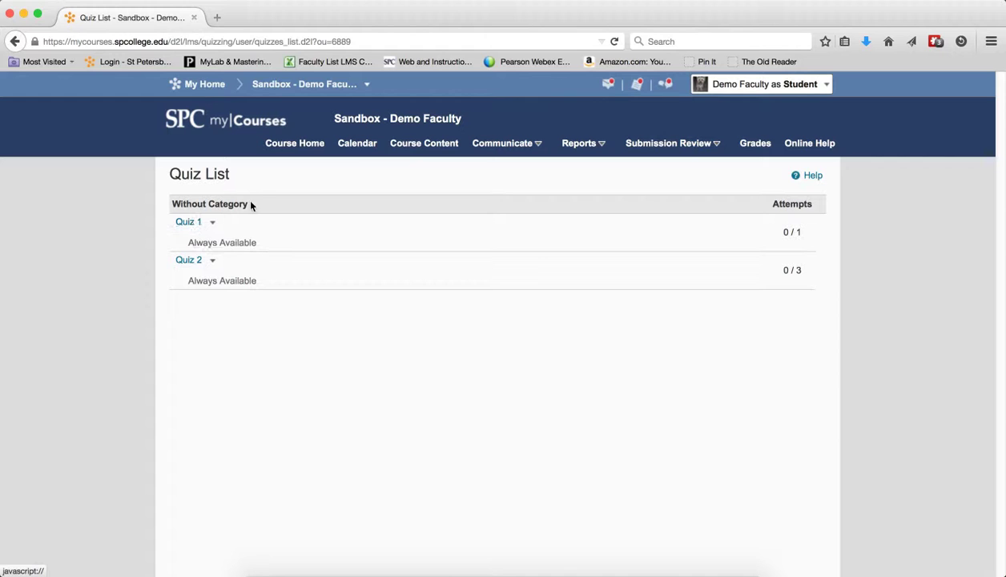
left_click(416, 149)
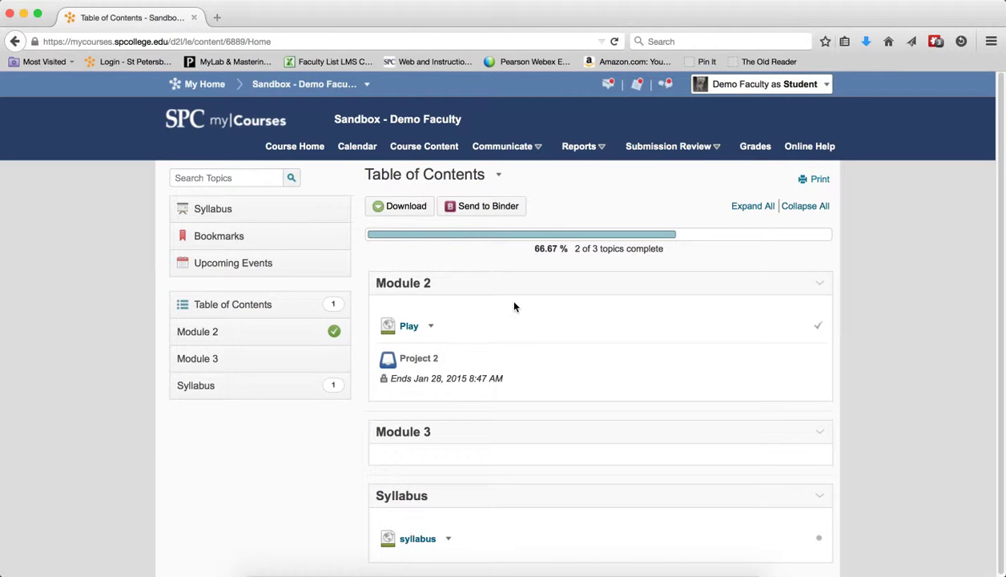
Step: Exit student view and open Module 1 in Course Content
left_click(808, 85)
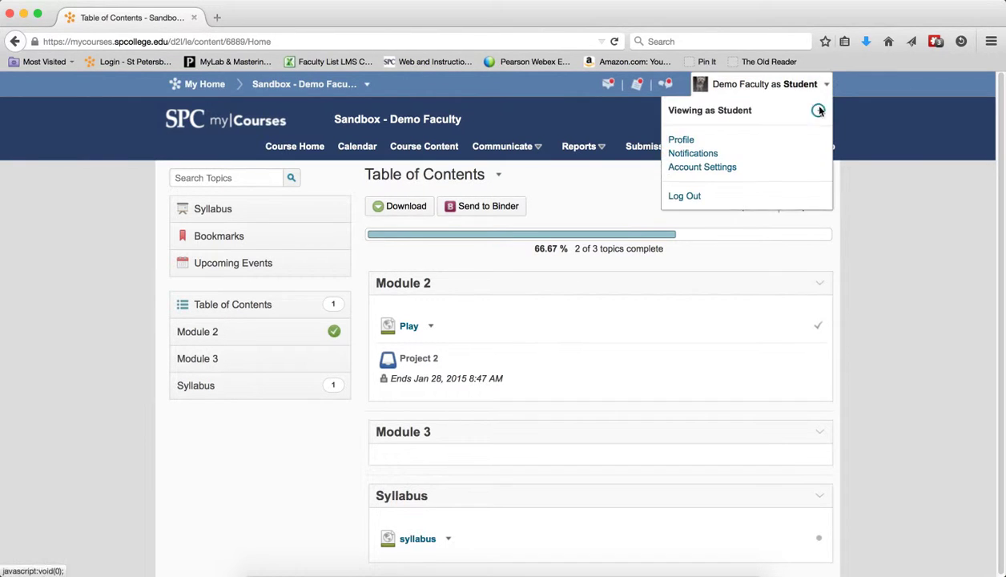
left_click(818, 109)
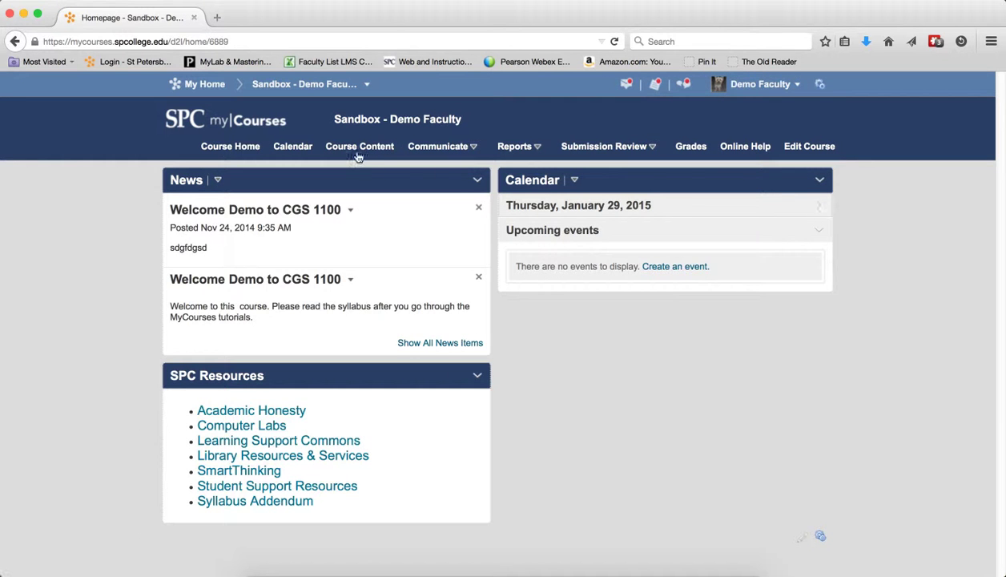
left_click(355, 150)
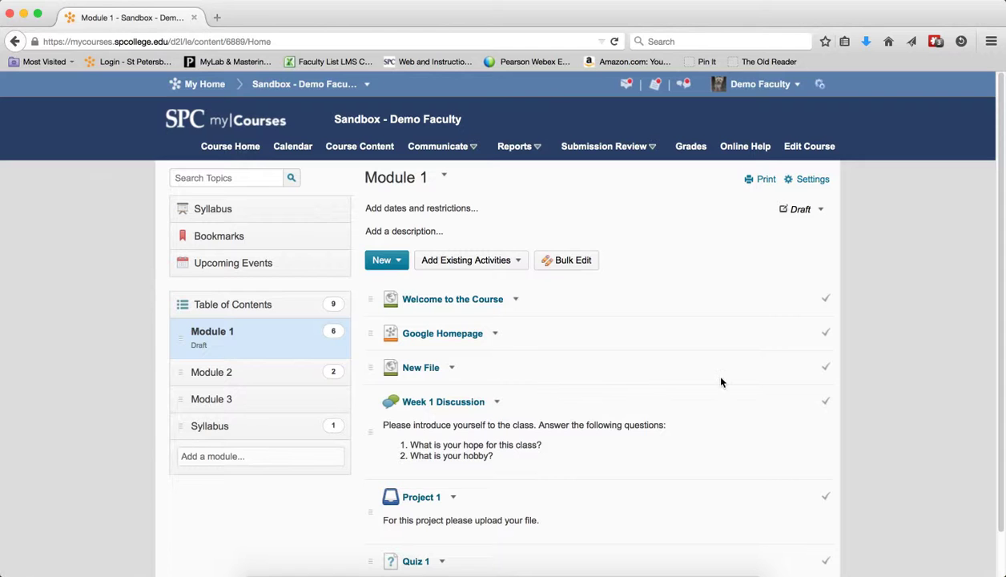
scroll(720, 382, "down", 1)
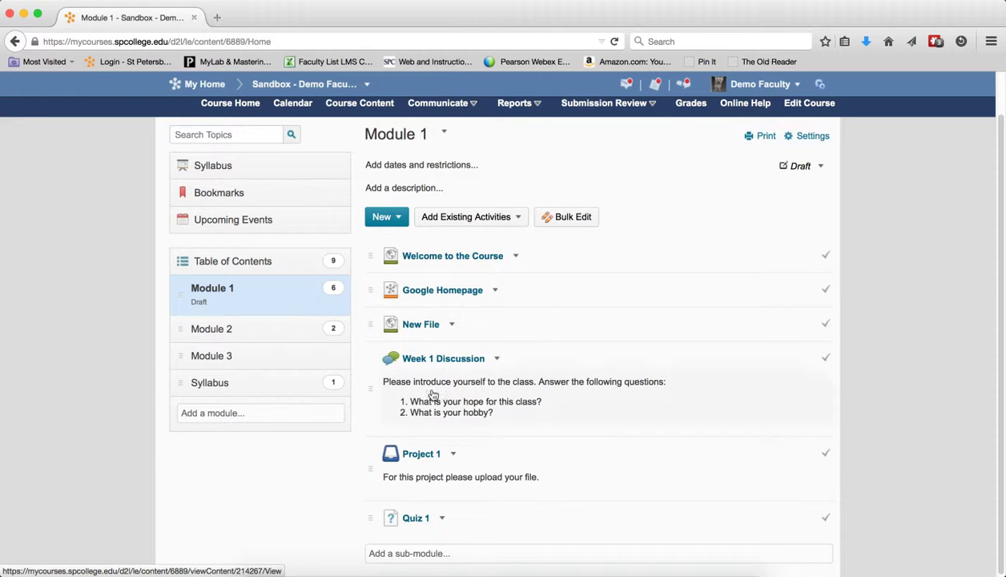
Step: Bulk-edit Module 1, setting Week 1 Discussion, Project 1 and Quiz 1 to Draft
left_click(557, 219)
scroll(689, 346, "down", 8)
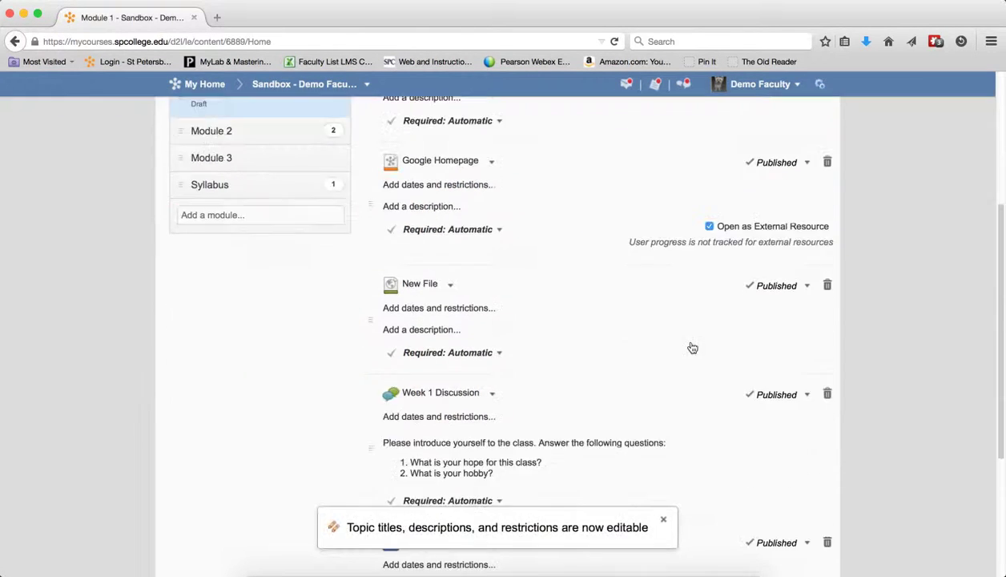
left_click(792, 261)
left_click(758, 283)
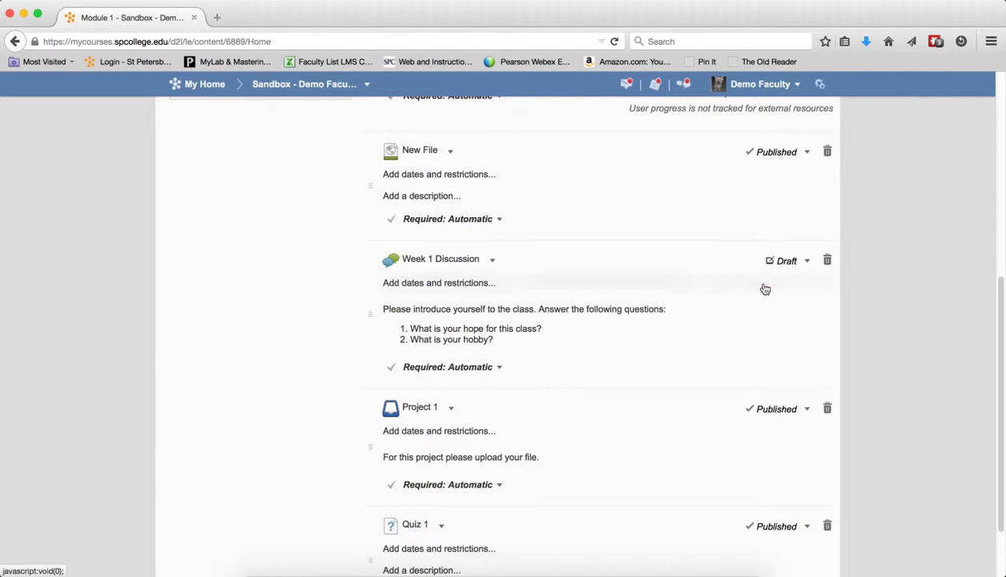
left_click(805, 409)
left_click(761, 430)
left_click(789, 528)
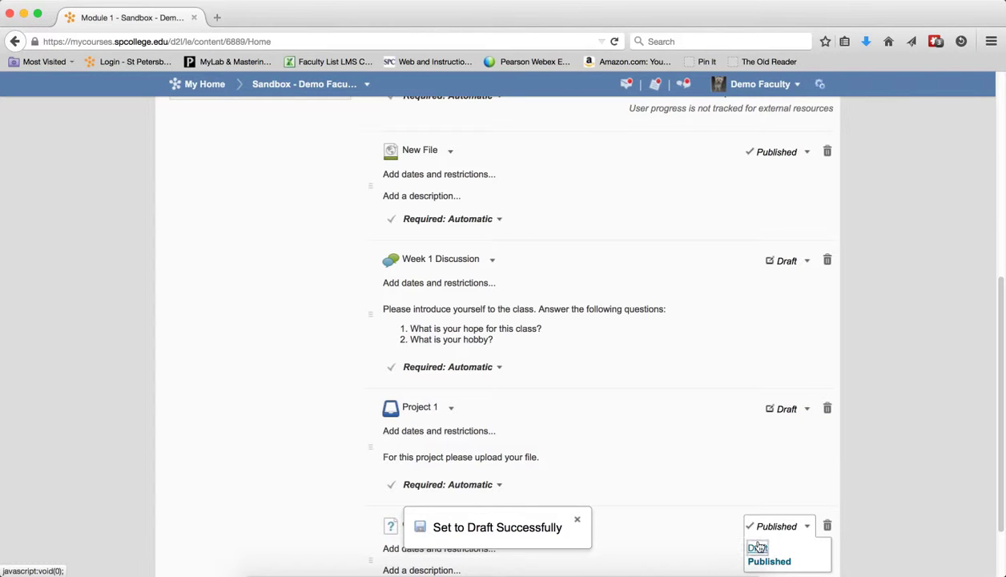
left_click(757, 547)
scroll(729, 380, "down", 1)
scroll(512, 299, "up", 1)
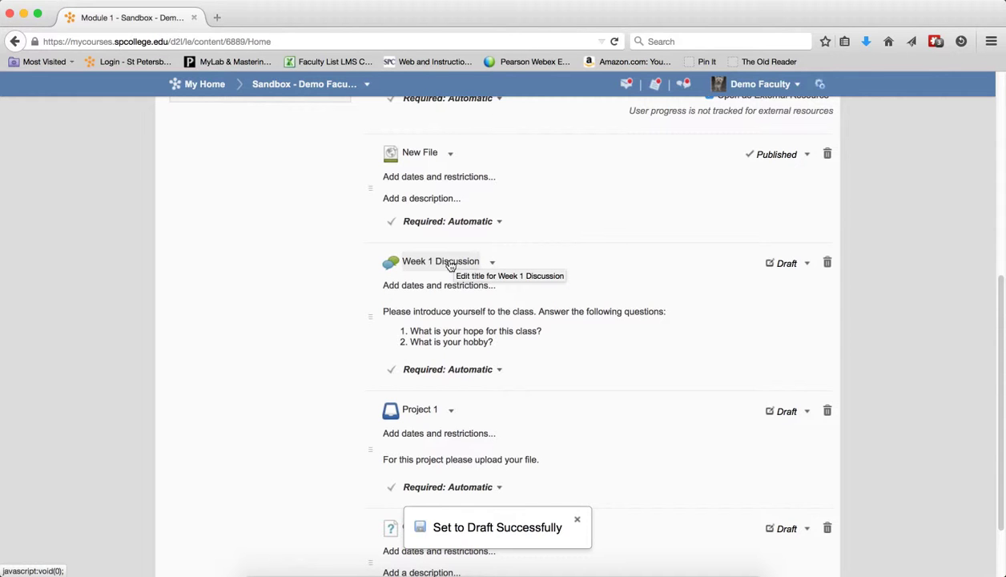
scroll(697, 290, "up", 6)
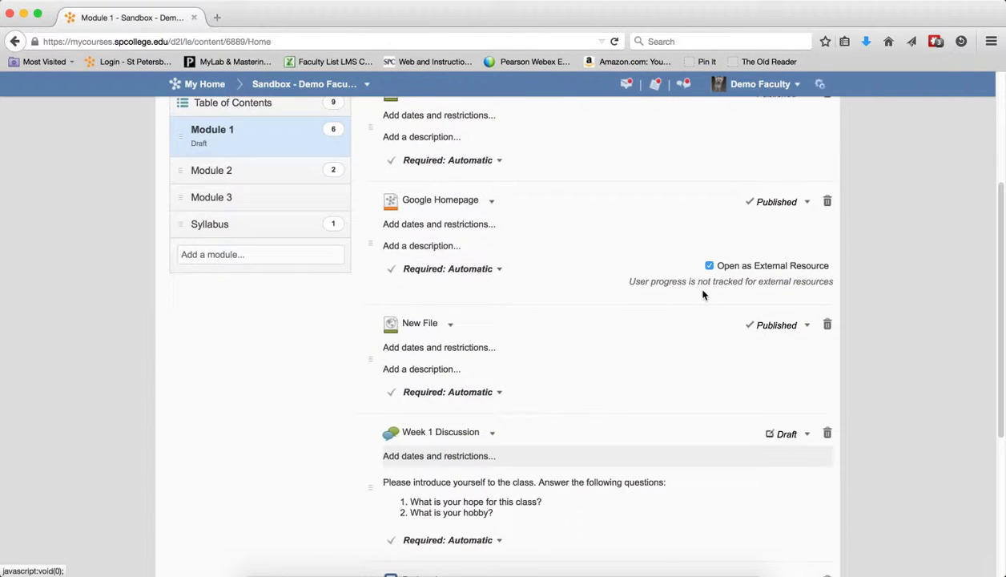
left_click(583, 130)
scroll(648, 242, "up", 2)
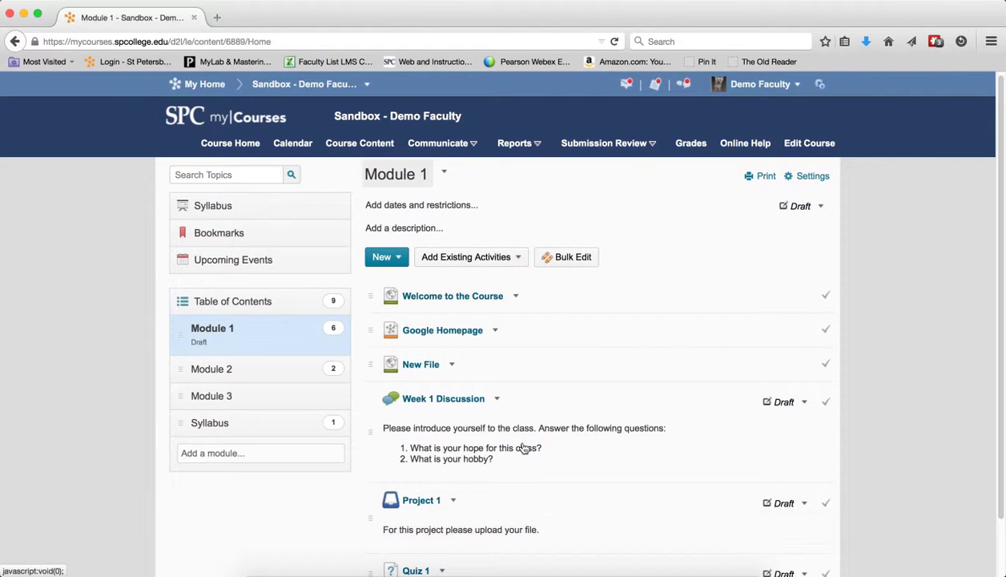
Step: Check the instructor's Discussions list, where Week 1 Discussion shows as Hidden
left_click(632, 142)
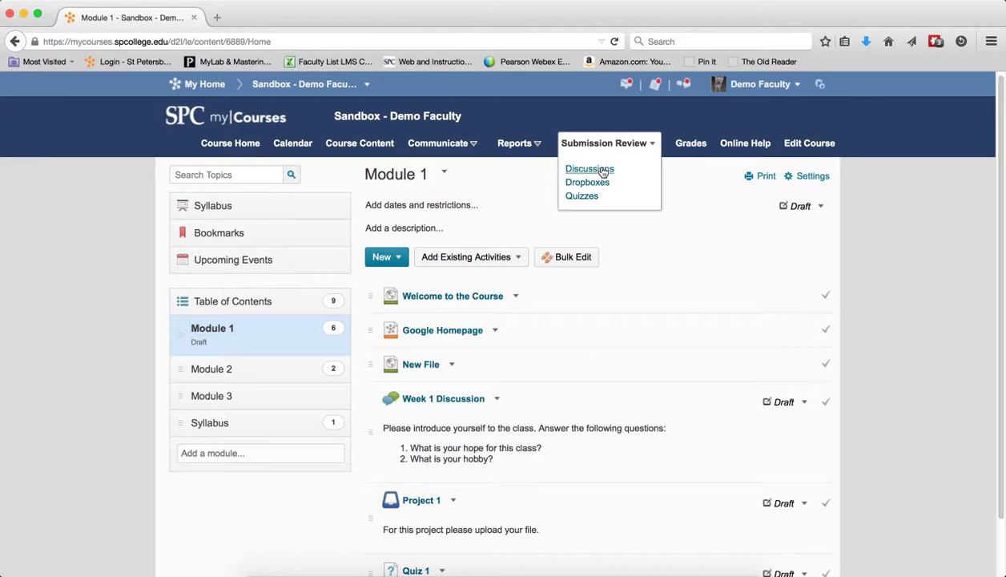
left_click(601, 169)
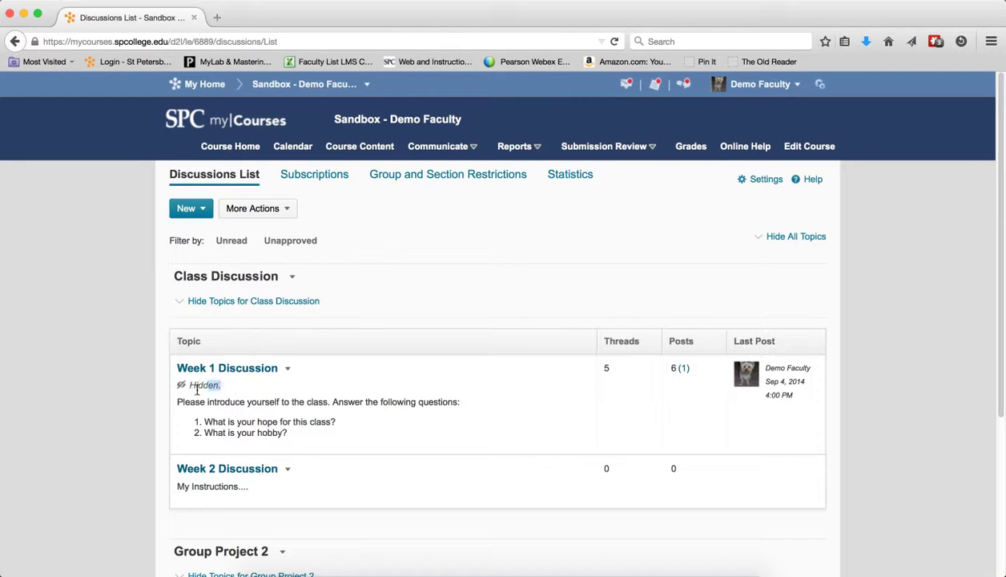
left_click_drag(179, 396, 178, 389)
left_click(260, 384)
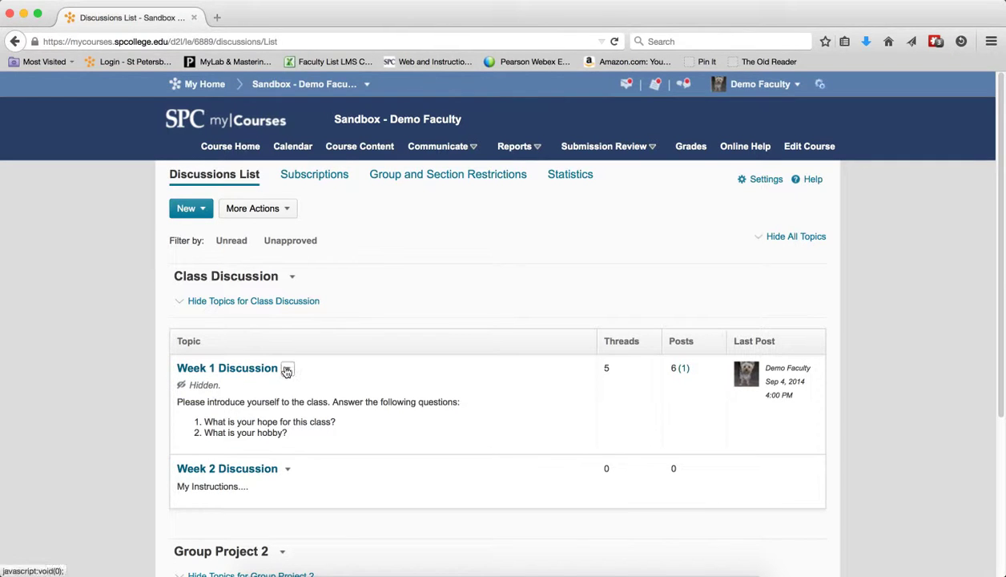
Step: Edit the Week 1 Discussion topic to be always visible and save it
left_click(287, 368)
left_click(301, 403)
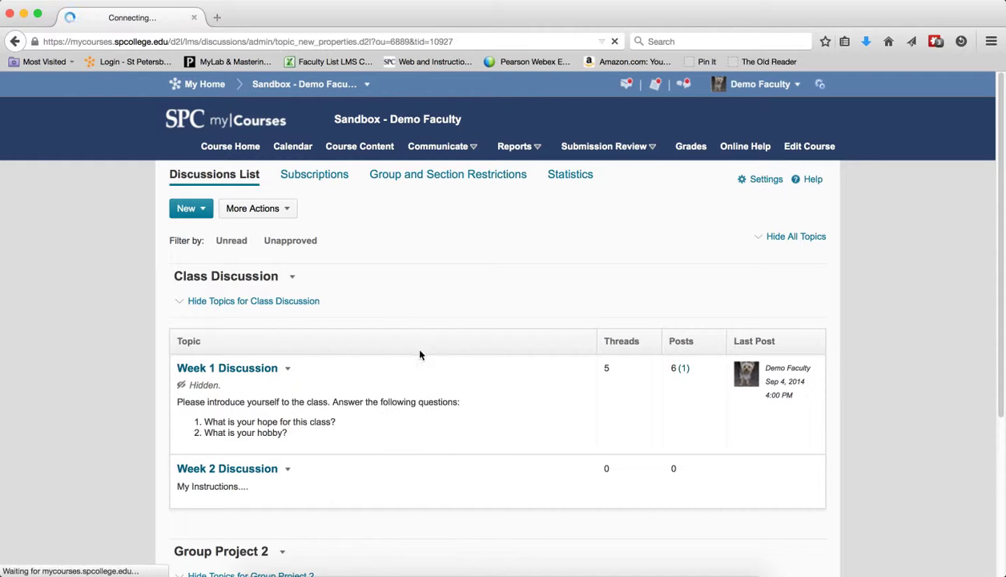
scroll(500, 336, "down", 10)
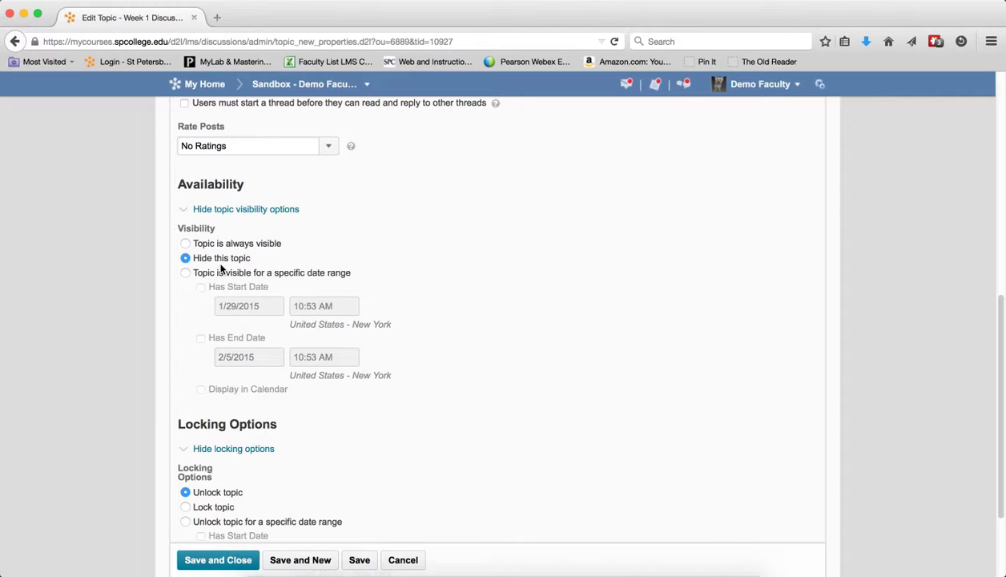
left_click(185, 243)
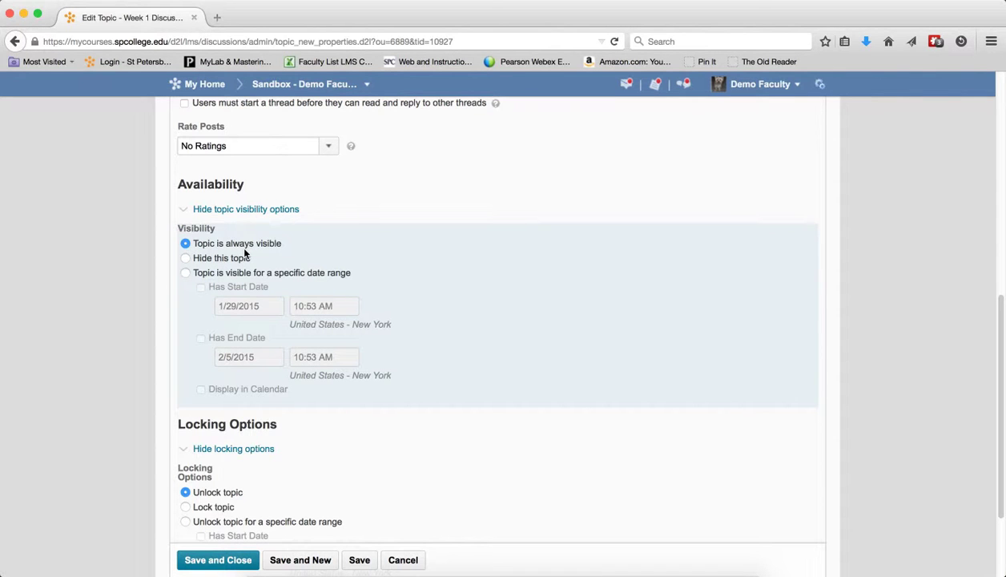
left_click(236, 559)
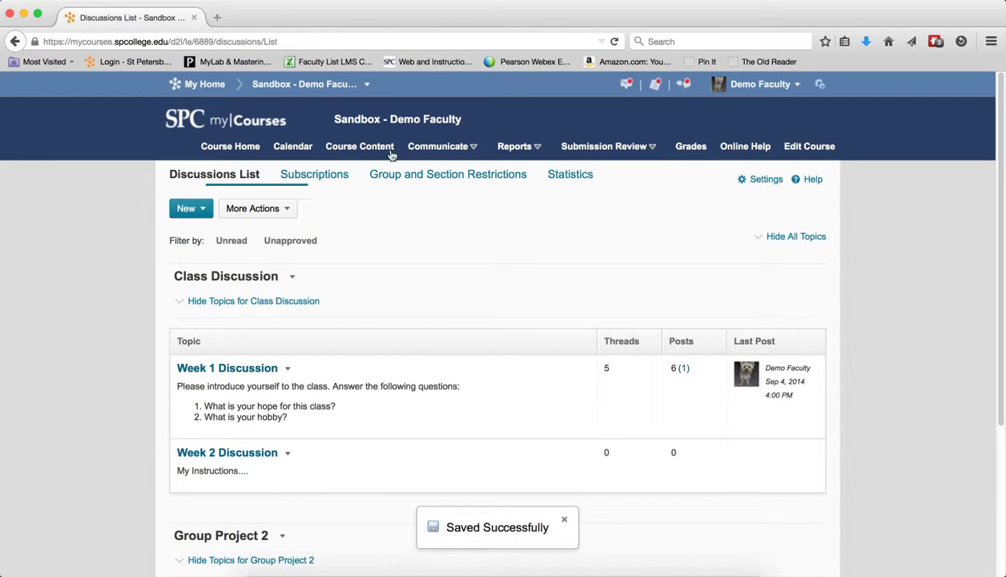
Step: In Module 1, edit Week 1 Discussion's properties in place and change it to Draft
left_click(391, 152)
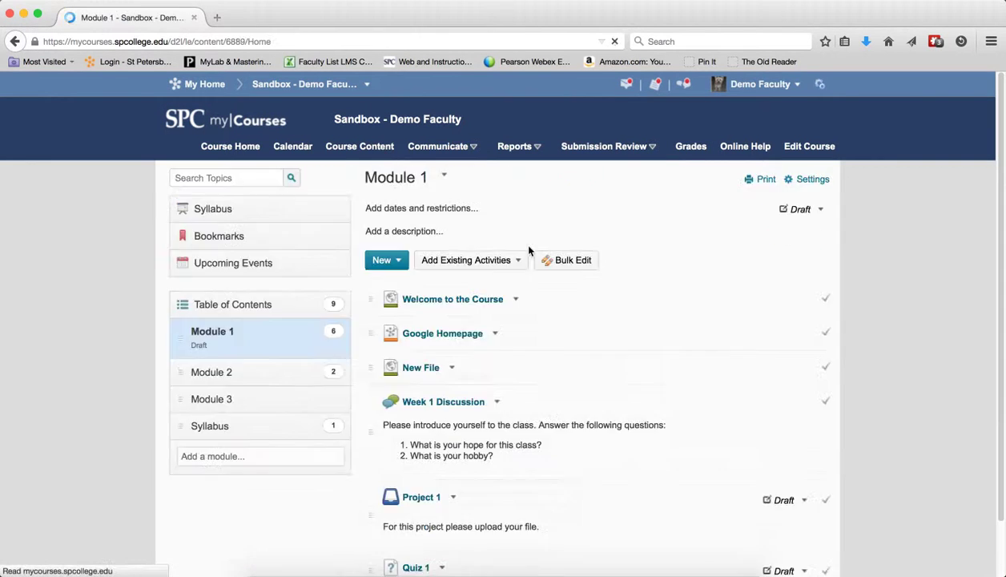
scroll(704, 401, "down", 1)
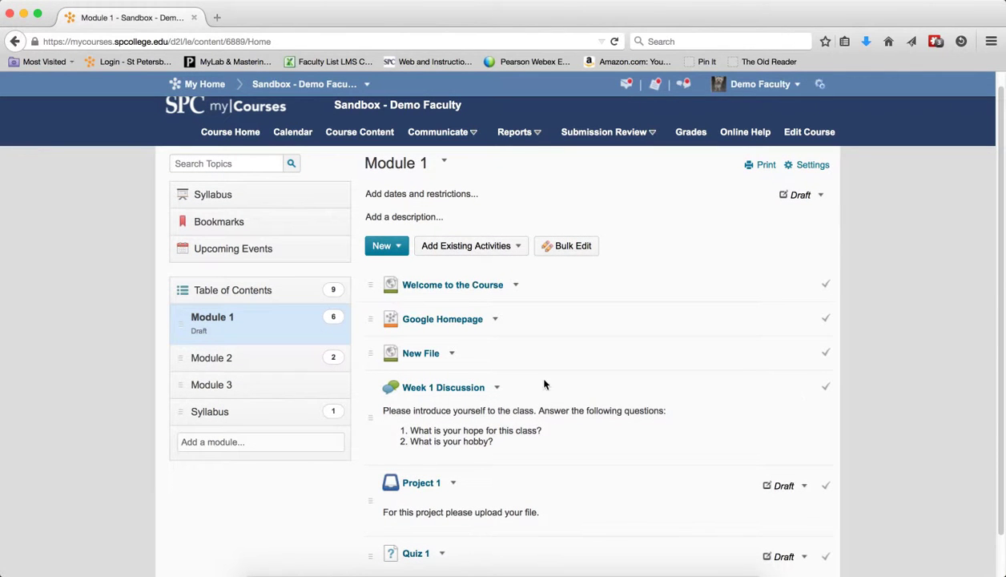
left_click(497, 387)
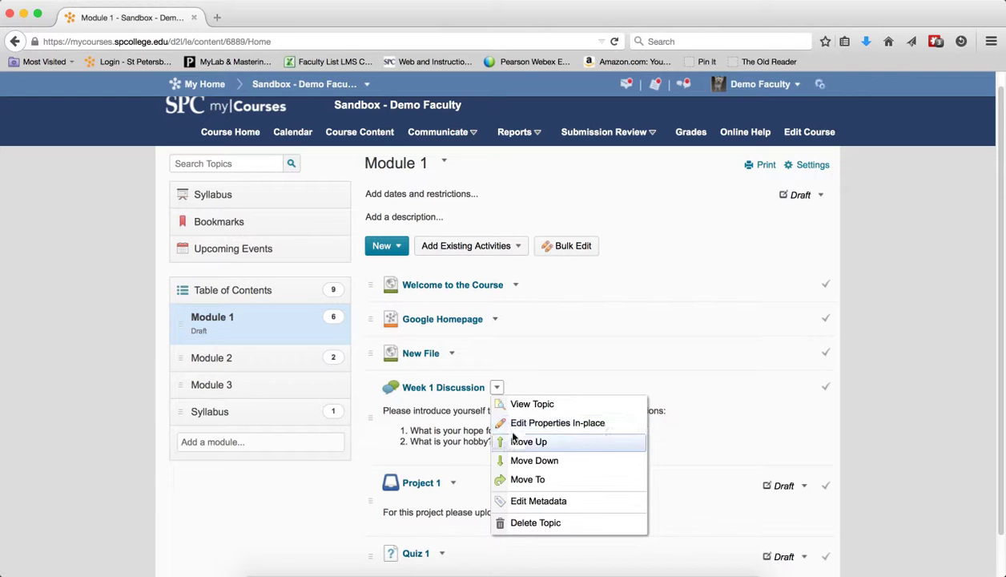
left_click(513, 424)
left_click(769, 392)
left_click(757, 412)
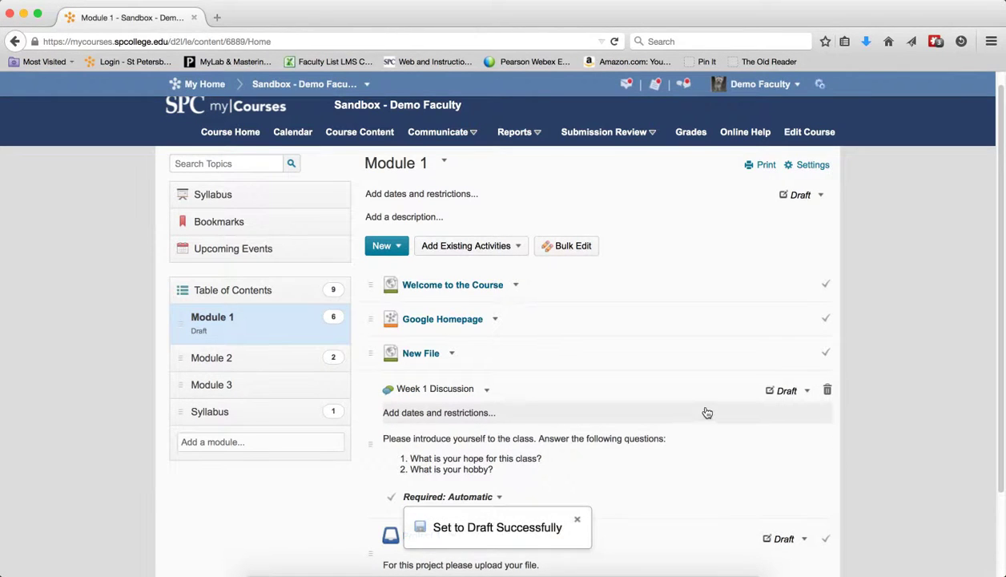
scroll(640, 376, "down", 2)
scroll(589, 329, "up", 1)
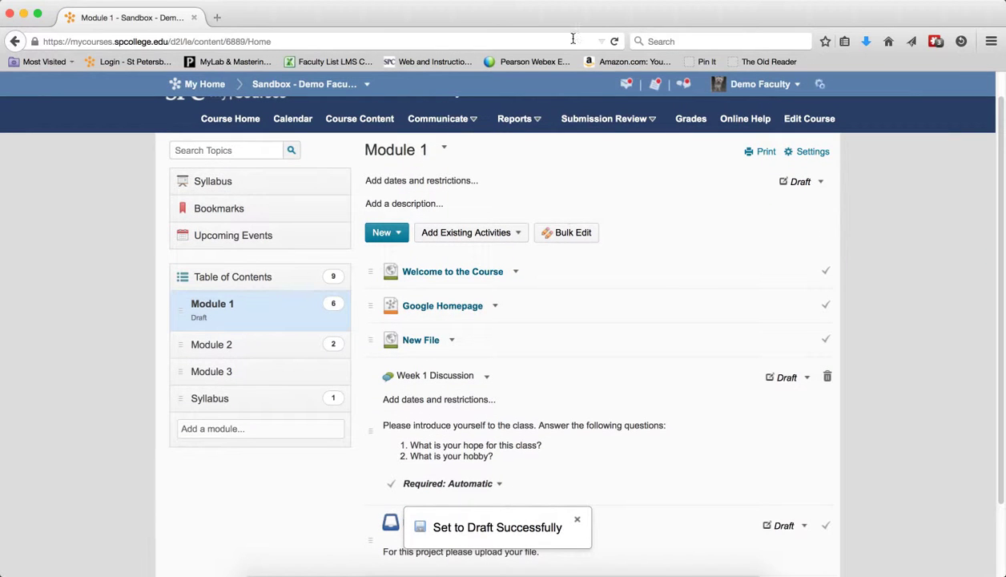
scroll(700, 436, "down", 1)
scroll(697, 436, "down", 3)
scroll(606, 380, "up", 3)
Step: Review Manage Quizzes, where Quiz 1 is inactive, then open the Dropbox Folders list
scroll(608, 320, "up", 2)
left_click(621, 145)
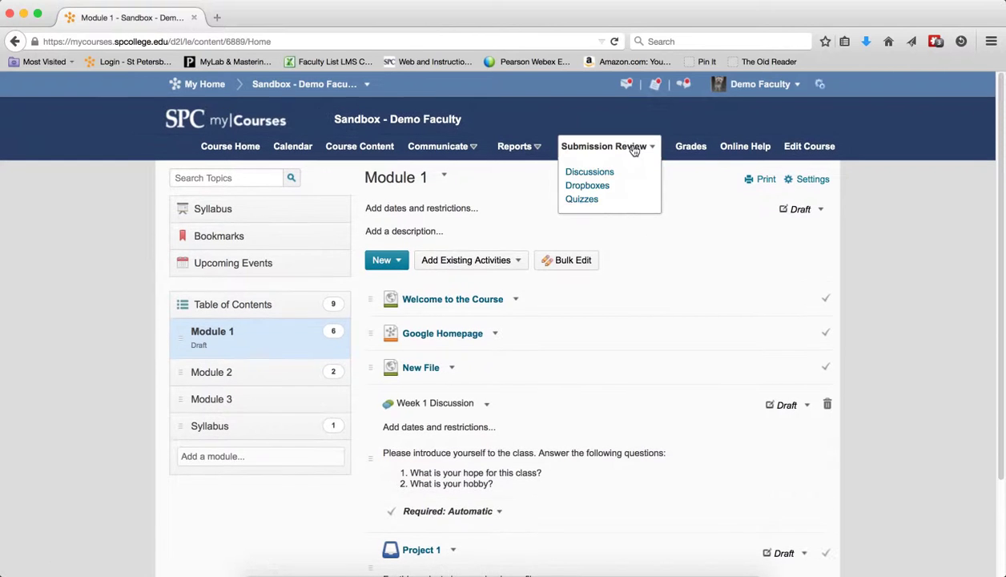
left_click(581, 199)
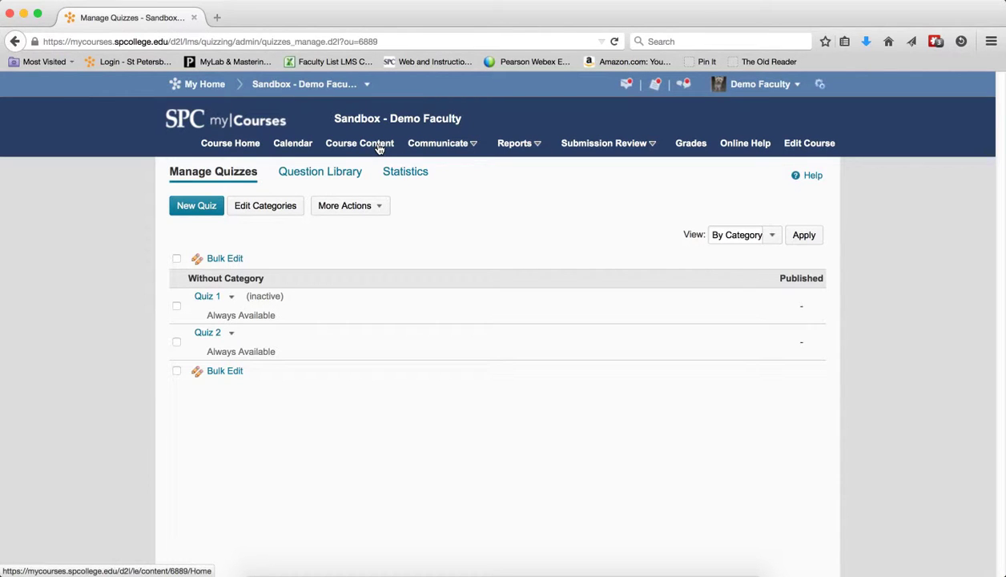
left_click(606, 144)
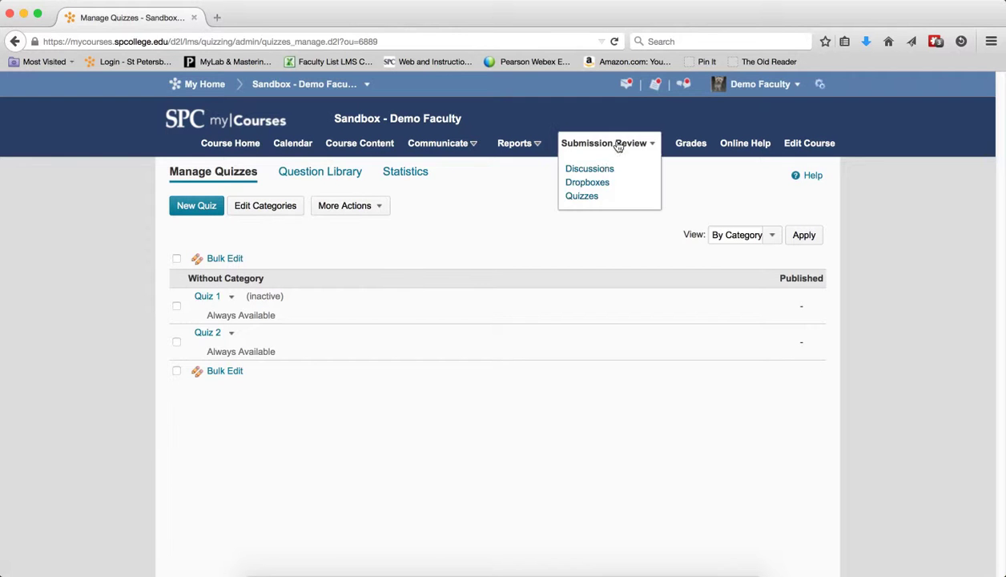
left_click(588, 183)
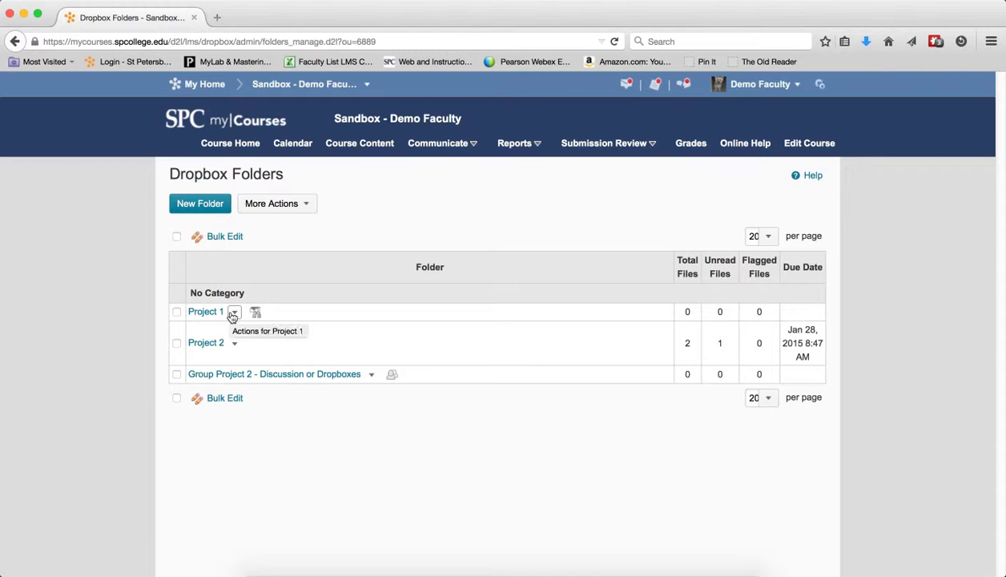
Step: As a student, check the Discussions, Quizzes and Dropboxes lists for Module 1 items
left_click(796, 85)
left_click(698, 112)
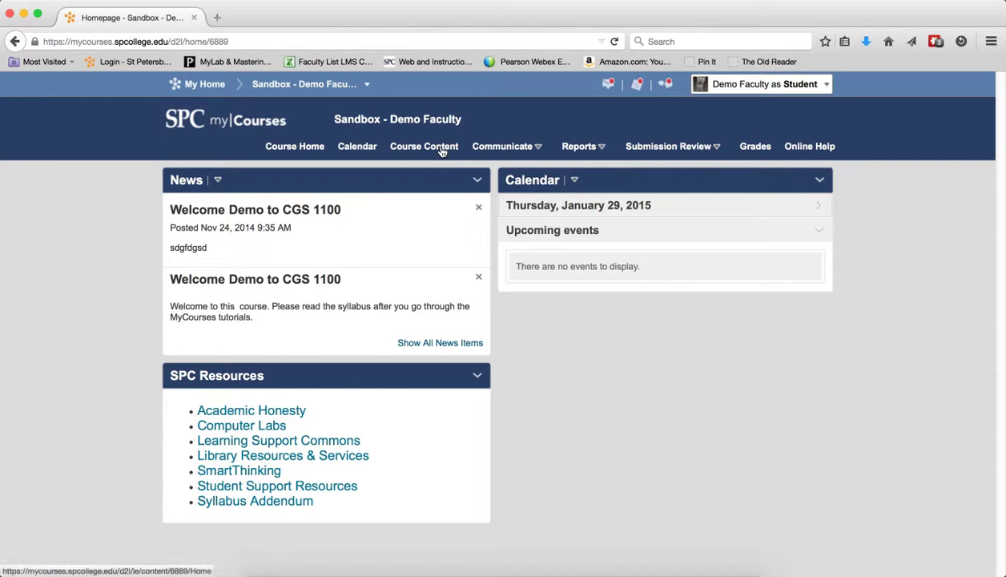
left_click(662, 146)
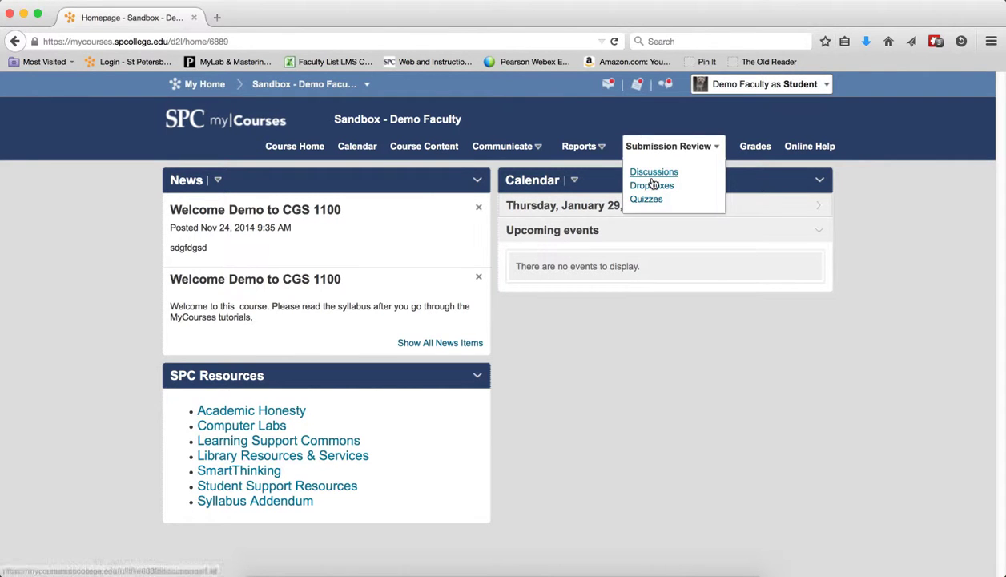
left_click(653, 178)
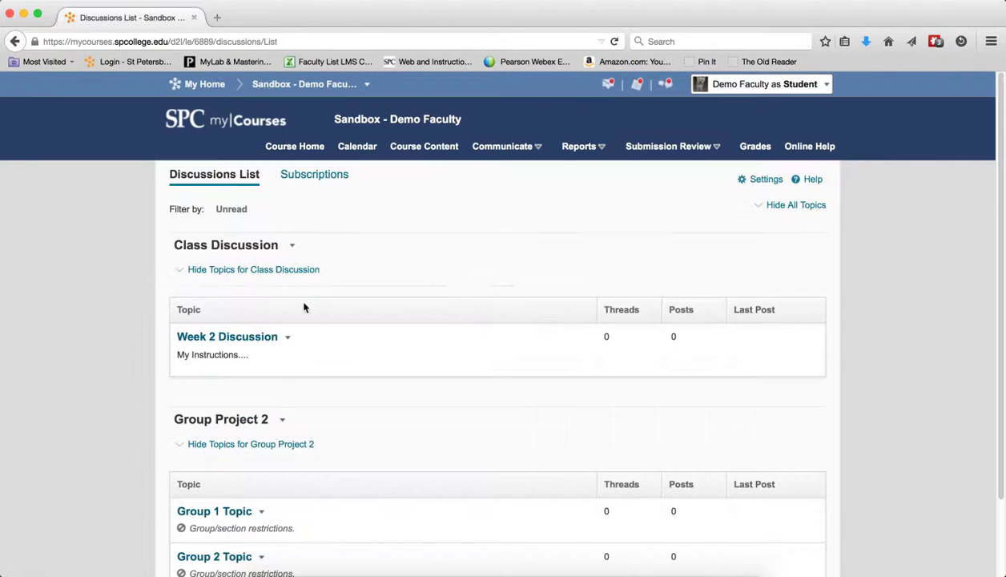
left_click(692, 151)
left_click(652, 198)
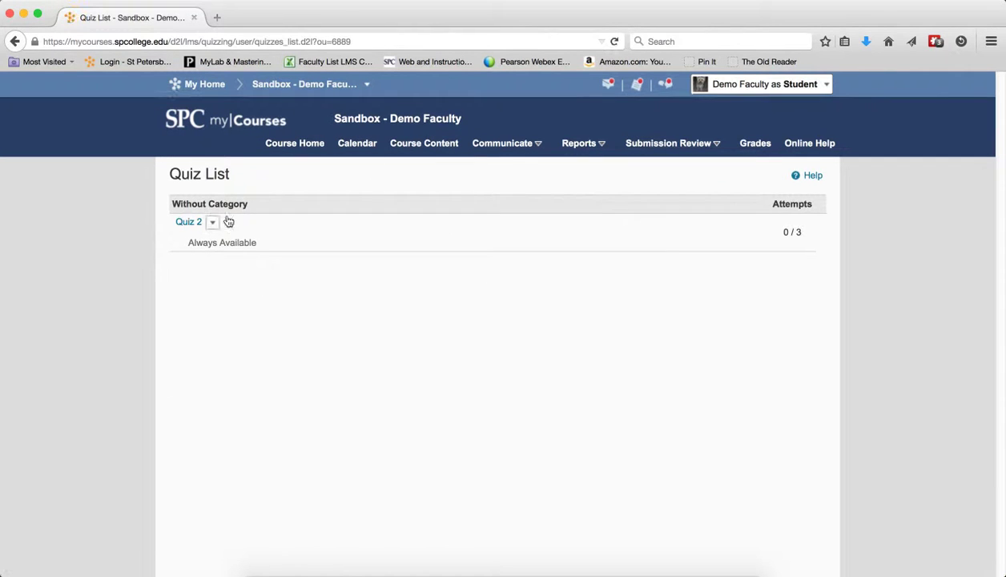
left_click(695, 144)
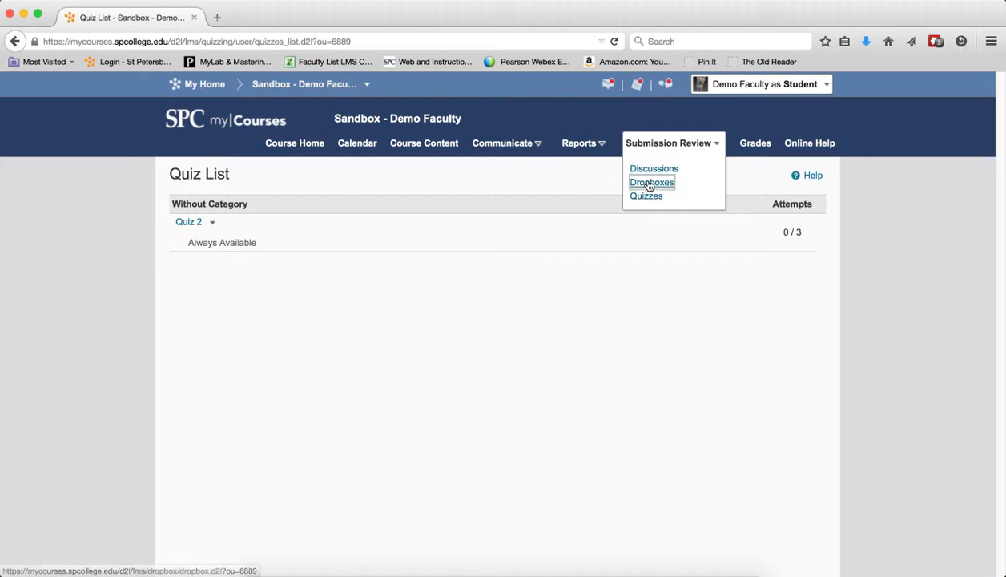
left_click(649, 184)
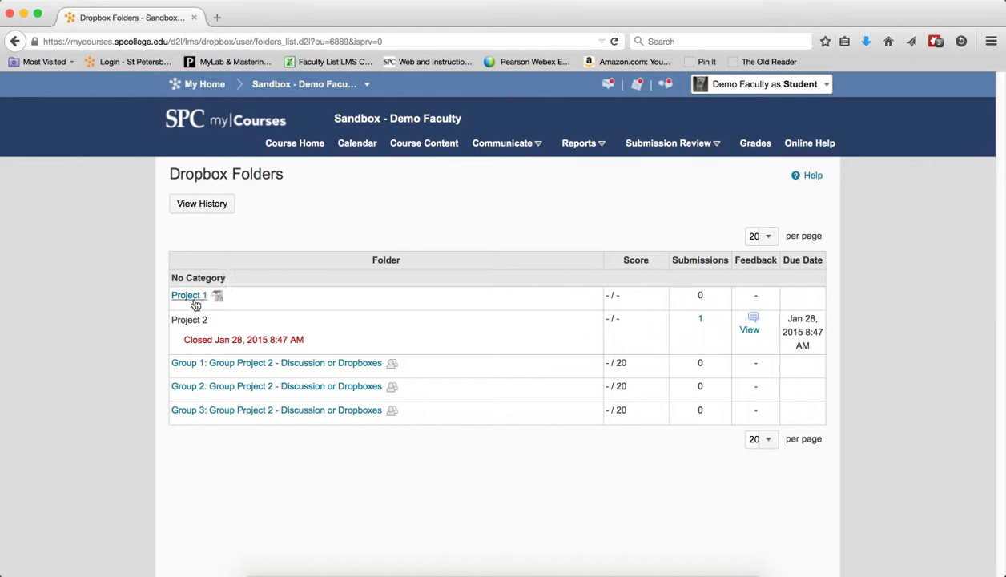
left_click(826, 86)
Step: Return to instructor view and open the Dropbox Folders list
left_click(817, 110)
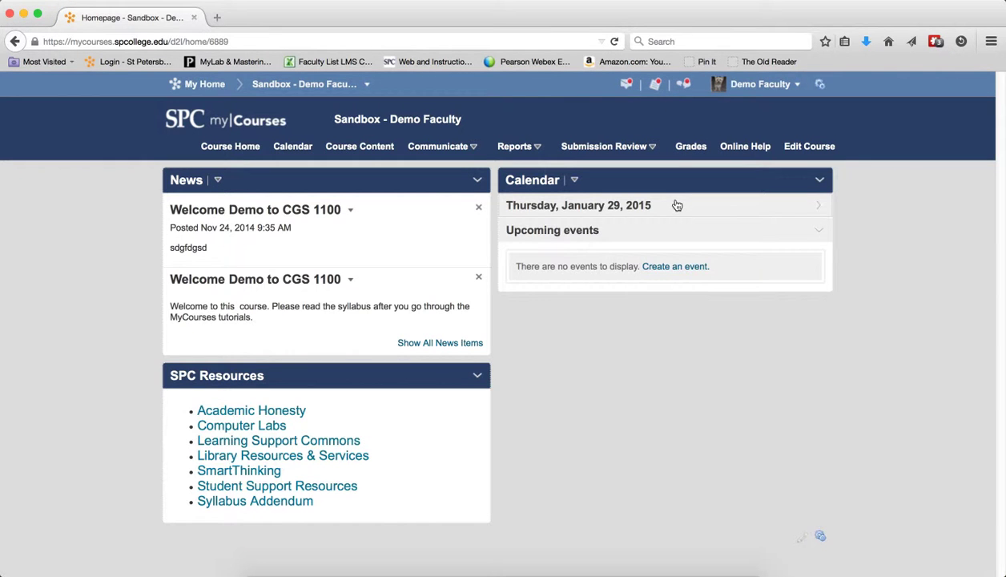
left_click(603, 146)
left_click(596, 189)
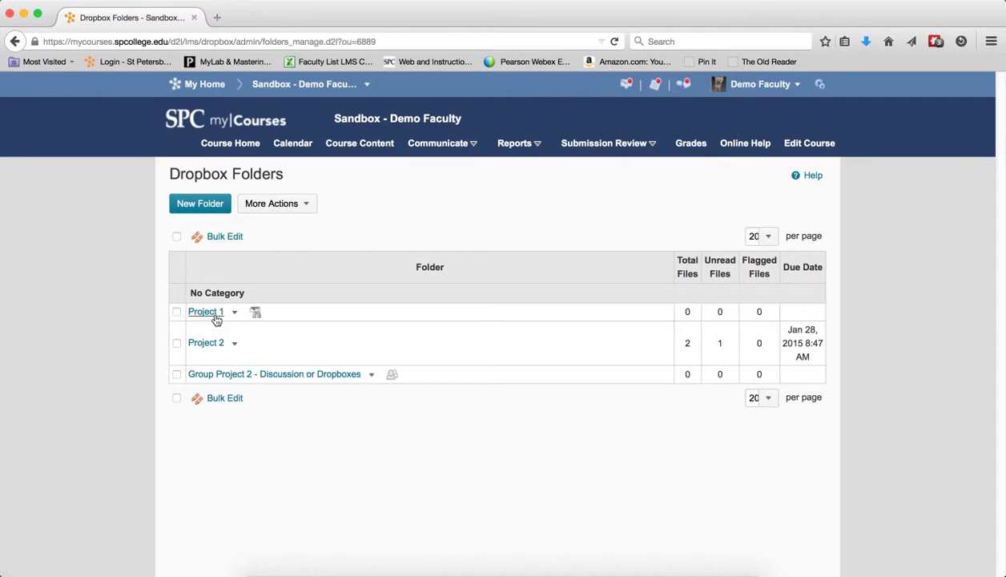
Step: Restrict Project 1's folder to 'Allow only users with special access' and remove its special-access user
left_click(233, 312)
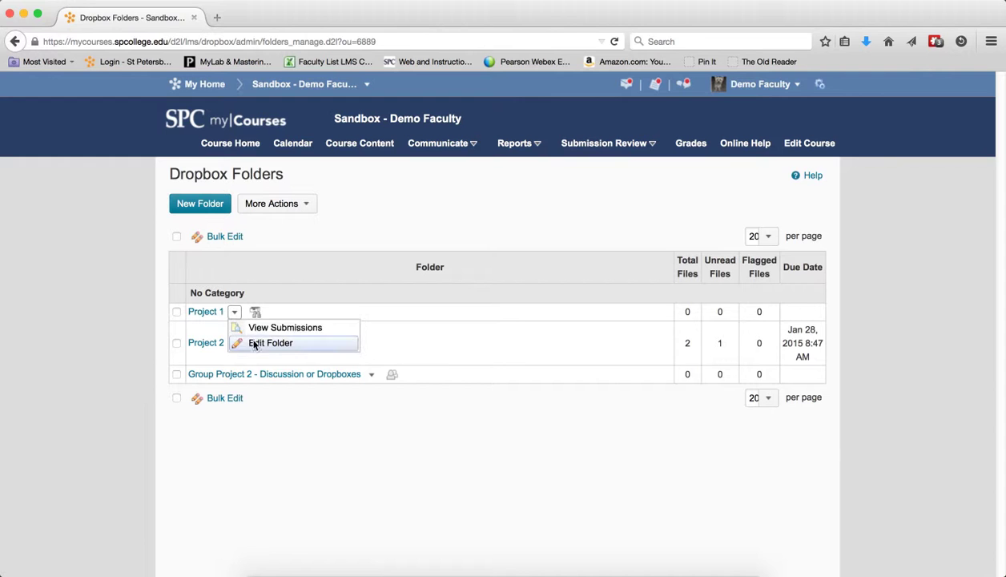
left_click(264, 344)
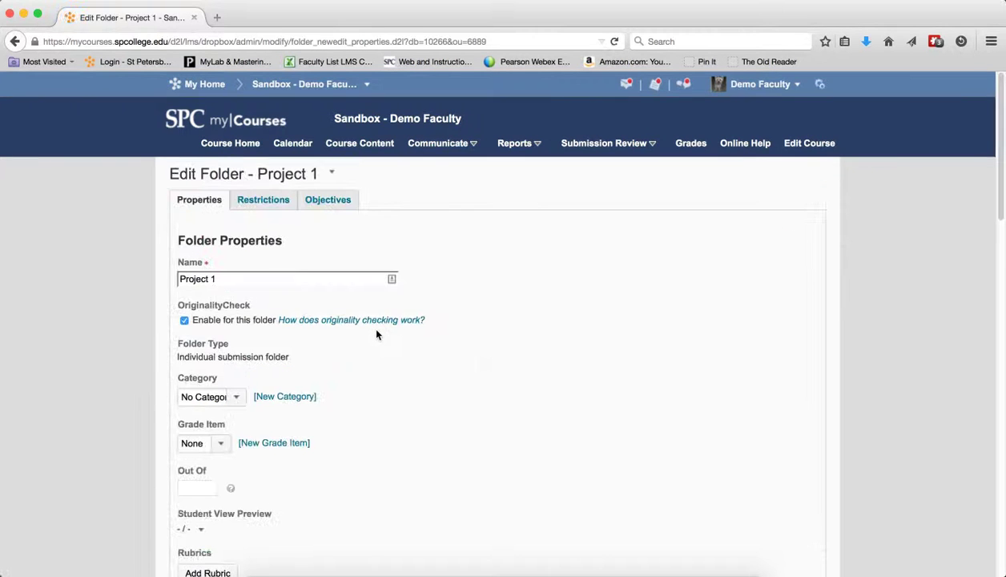
scroll(376, 334, "down", 10)
scroll(369, 320, "up", 10)
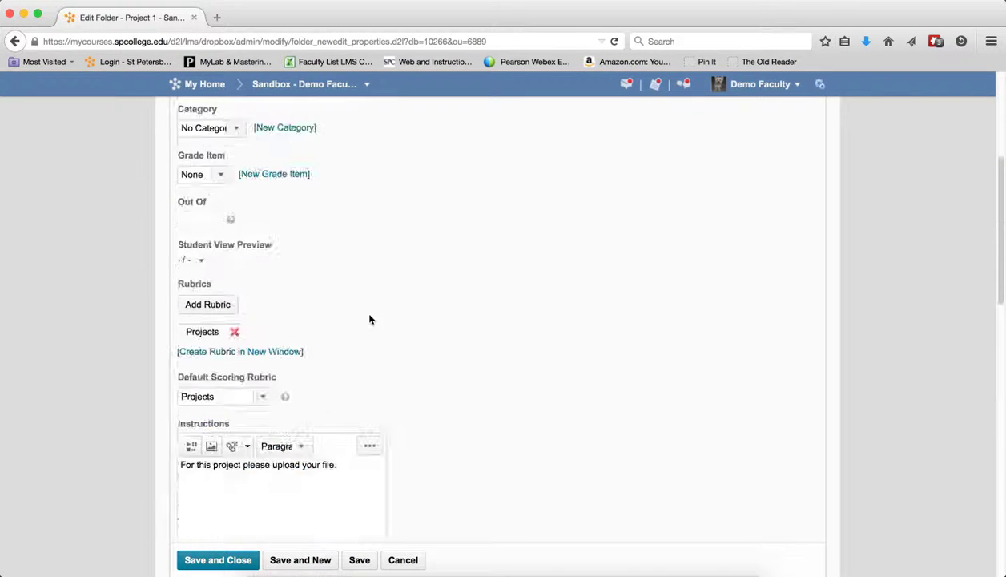
left_click(265, 190)
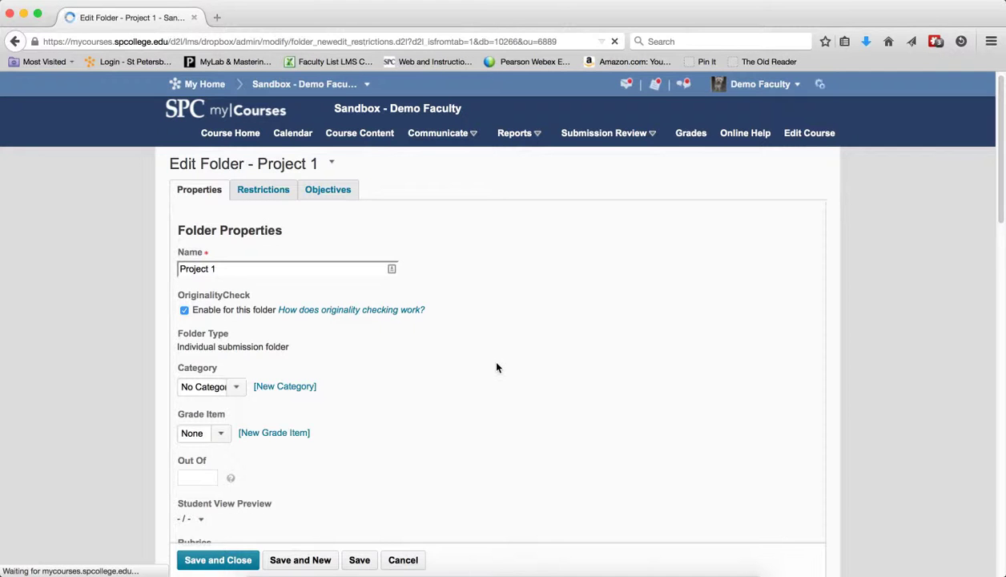
scroll(451, 374, "down", 1)
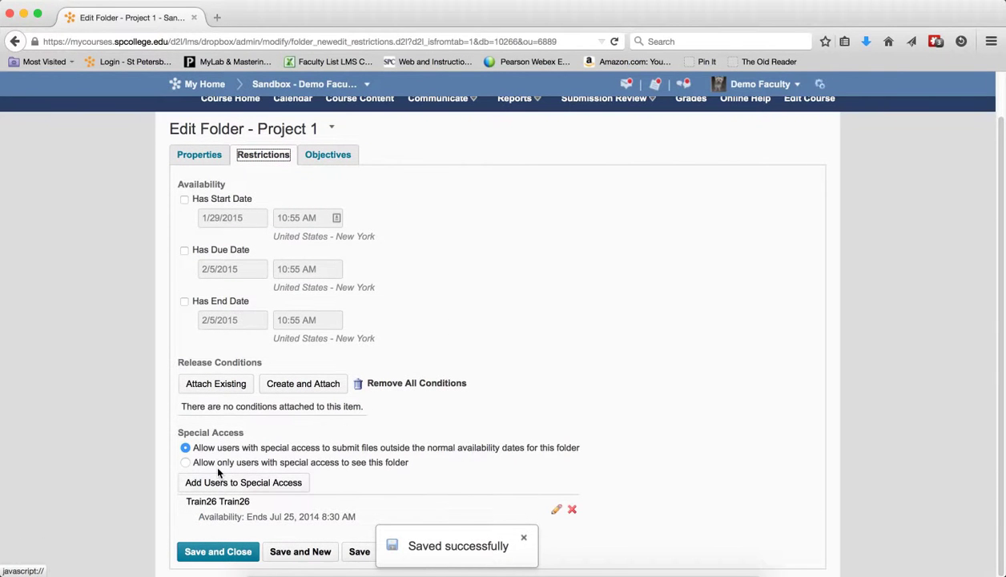
left_click(185, 462)
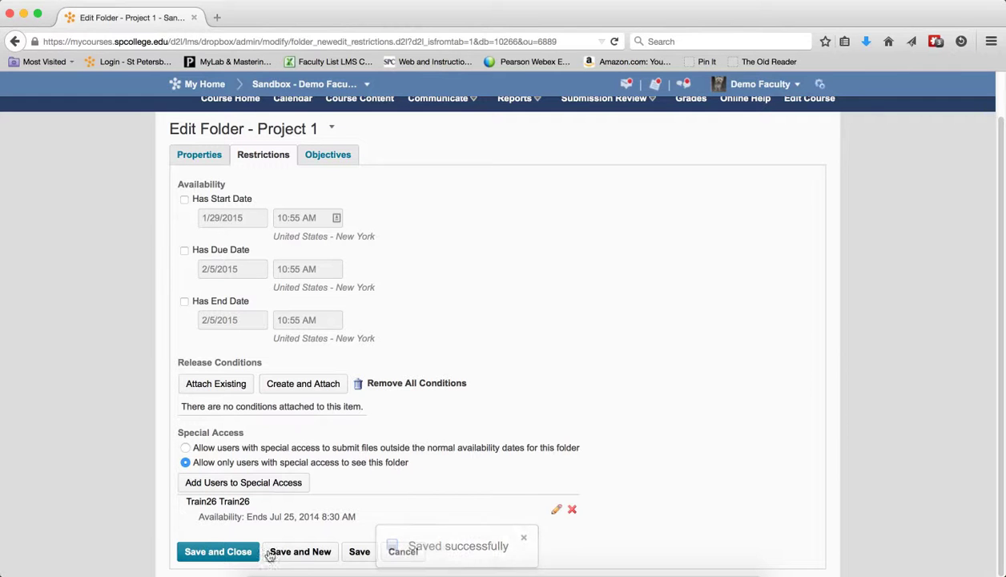
left_click(571, 509)
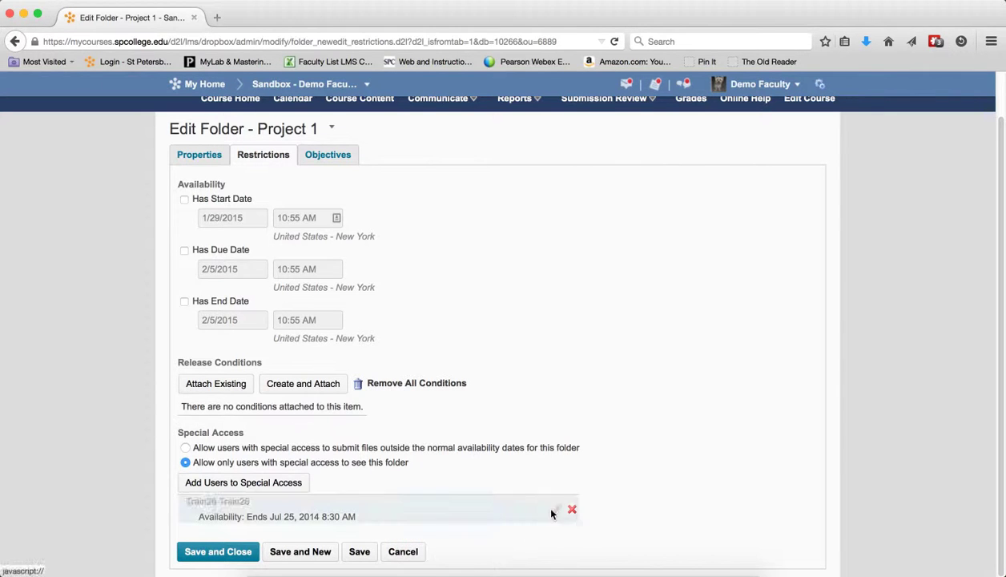
Step: Save the Project 1 folder, then preview Dropboxes as a student to confirm Project 1 is gone
left_click(238, 552)
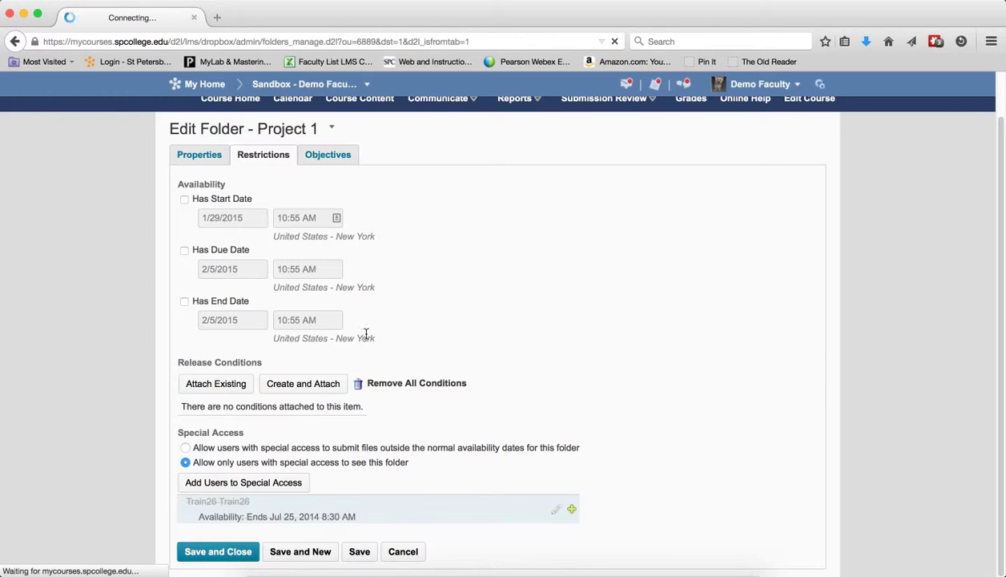
left_click(777, 85)
left_click(694, 112)
left_click(641, 149)
left_click(650, 185)
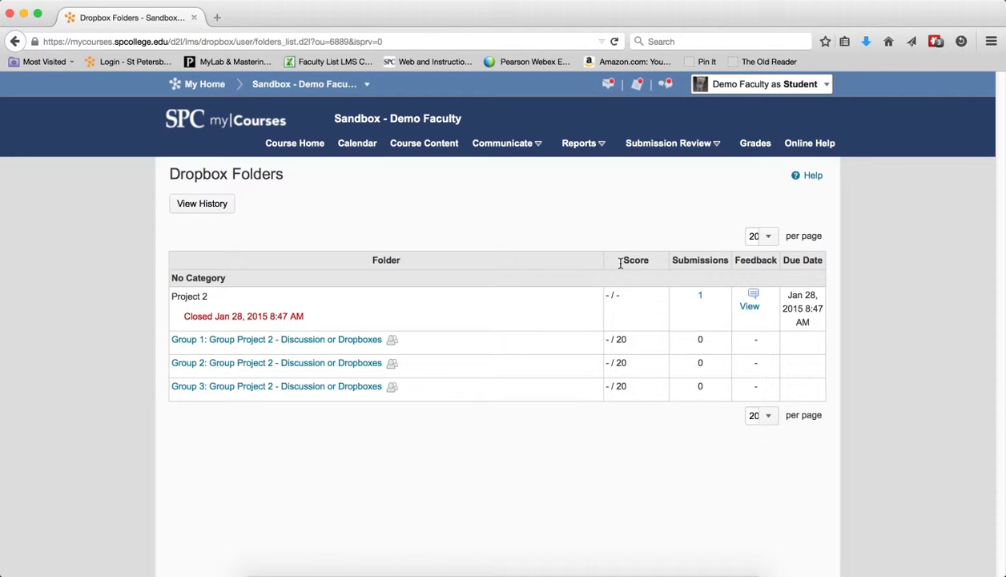
left_click(813, 84)
Step: Exit student view and open Module 1 to see Week 1 Discussion, Project 1 and Quiz 1 in Draft
left_click(817, 110)
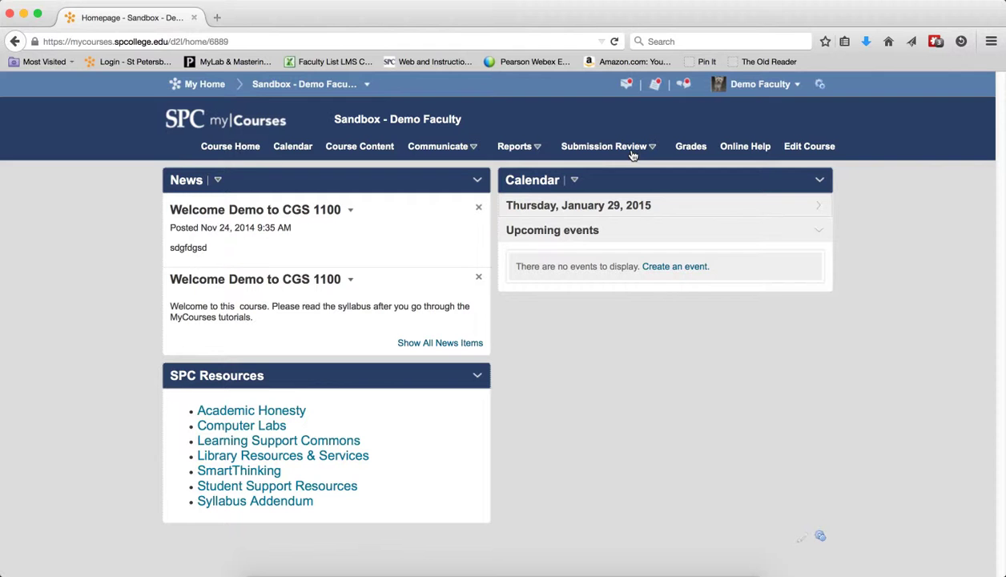
left_click(382, 151)
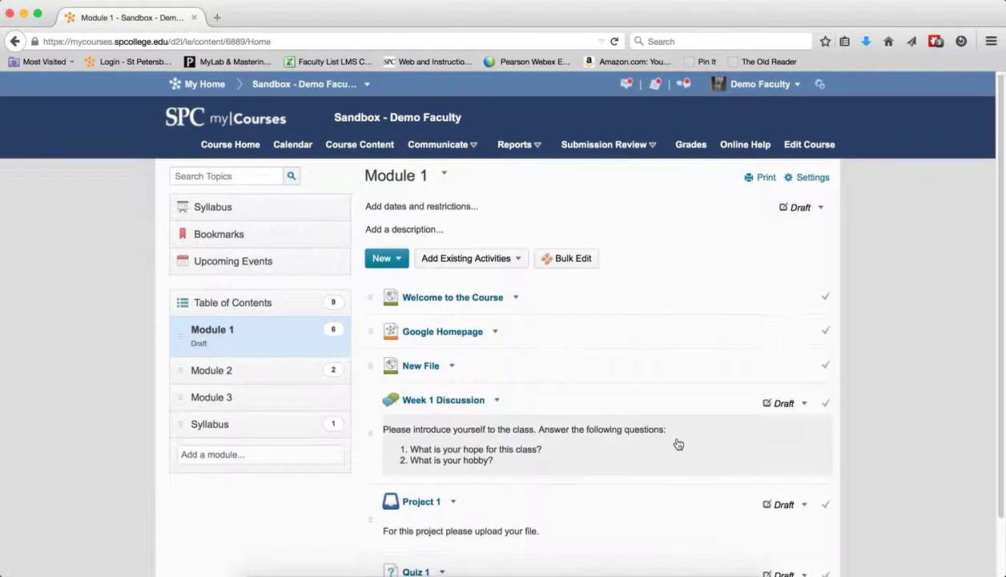
scroll(689, 441, "down", 1)
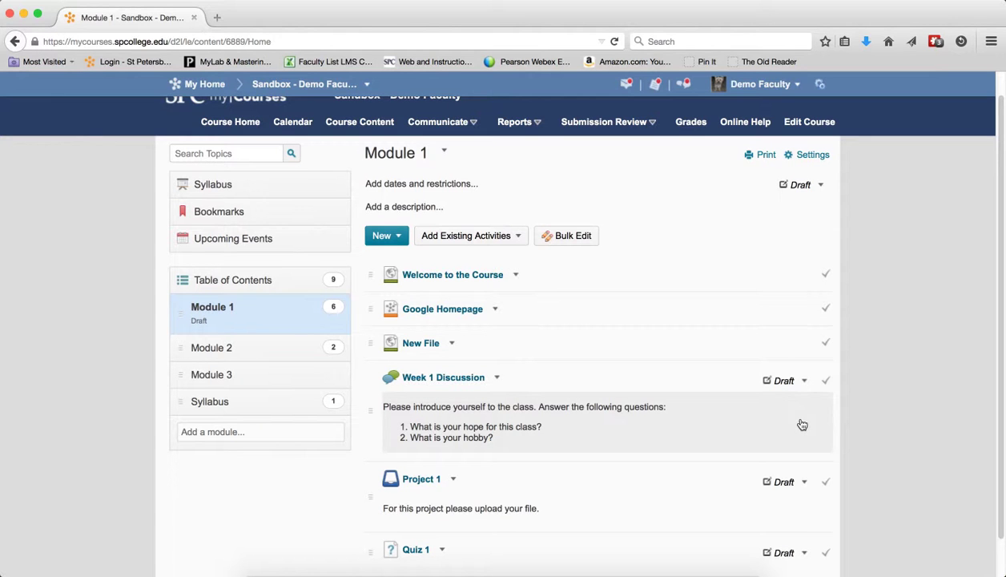